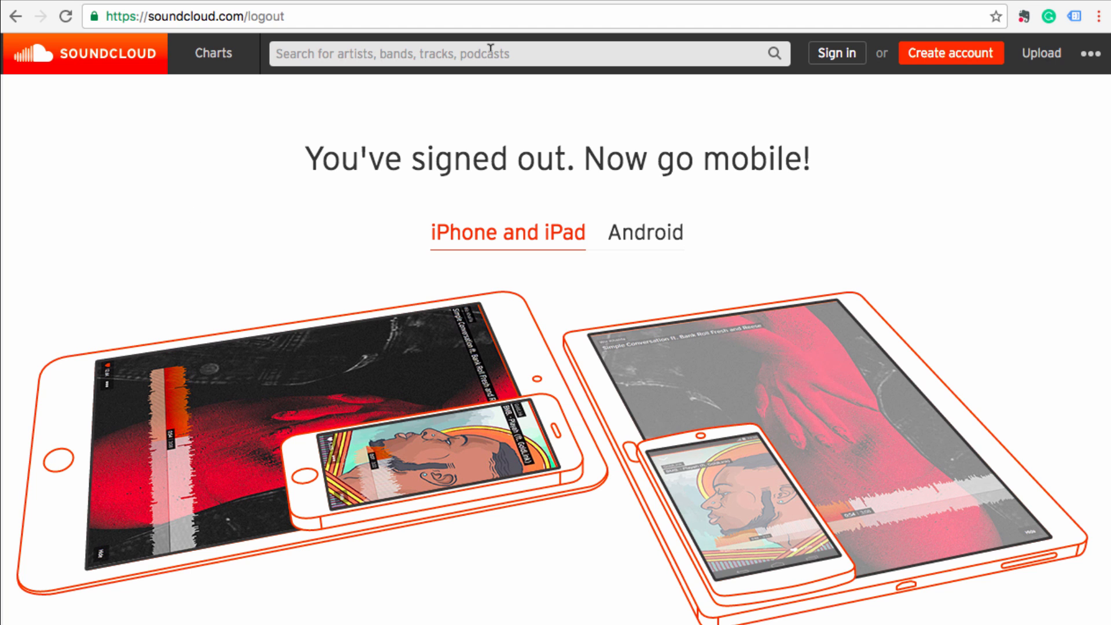
- Create the new account with a password, a display name and Female gender
left_click(954, 51)
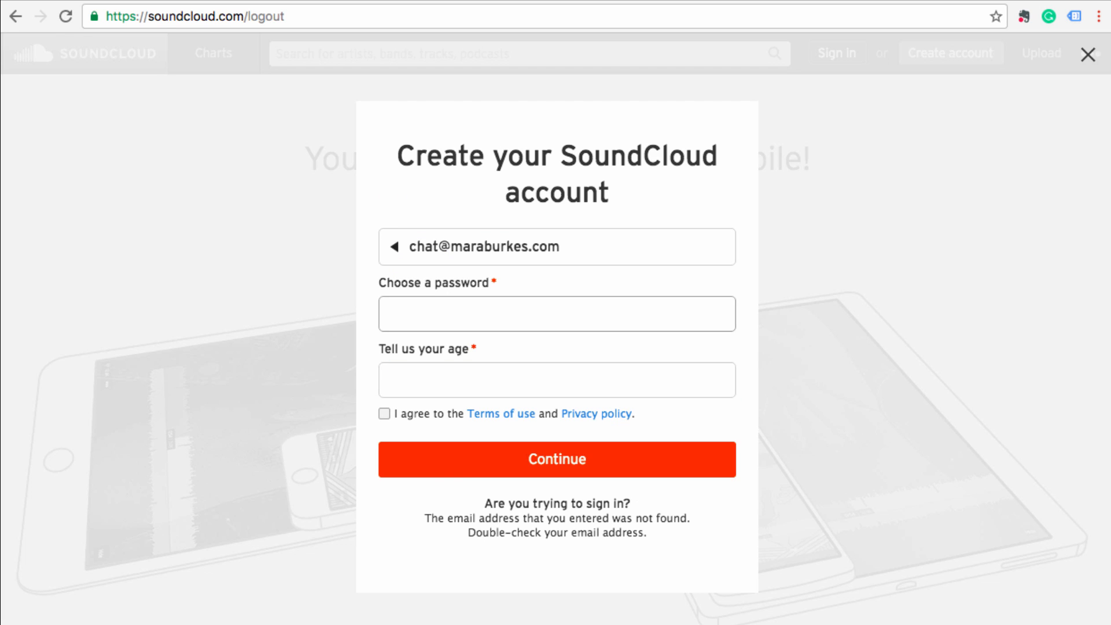
type("•••••••")
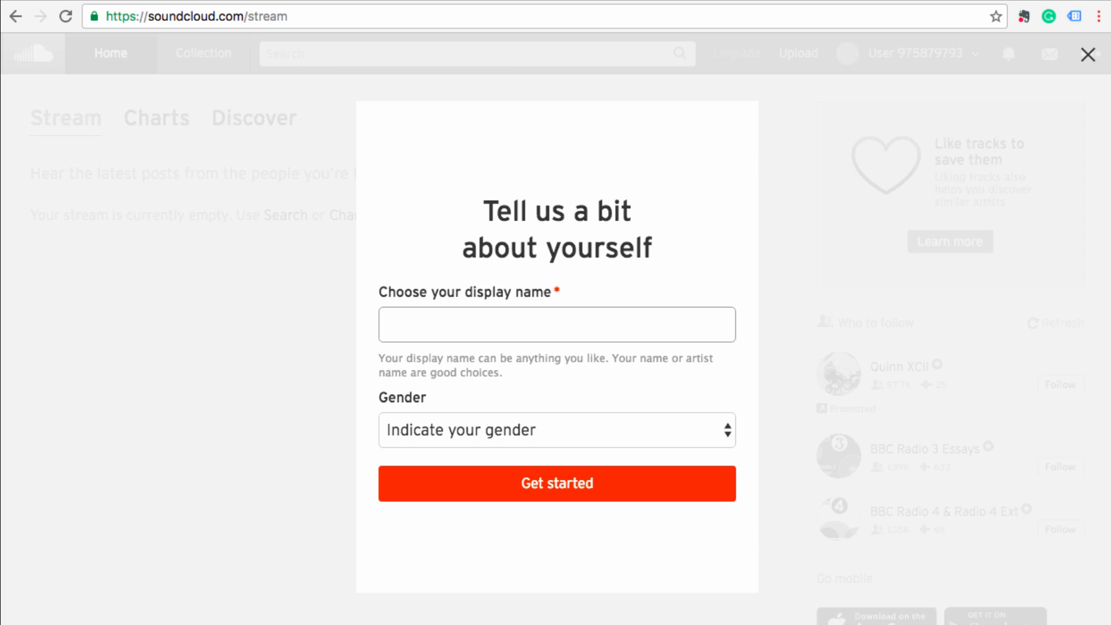
type("Mara Burkes")
left_click(568, 426)
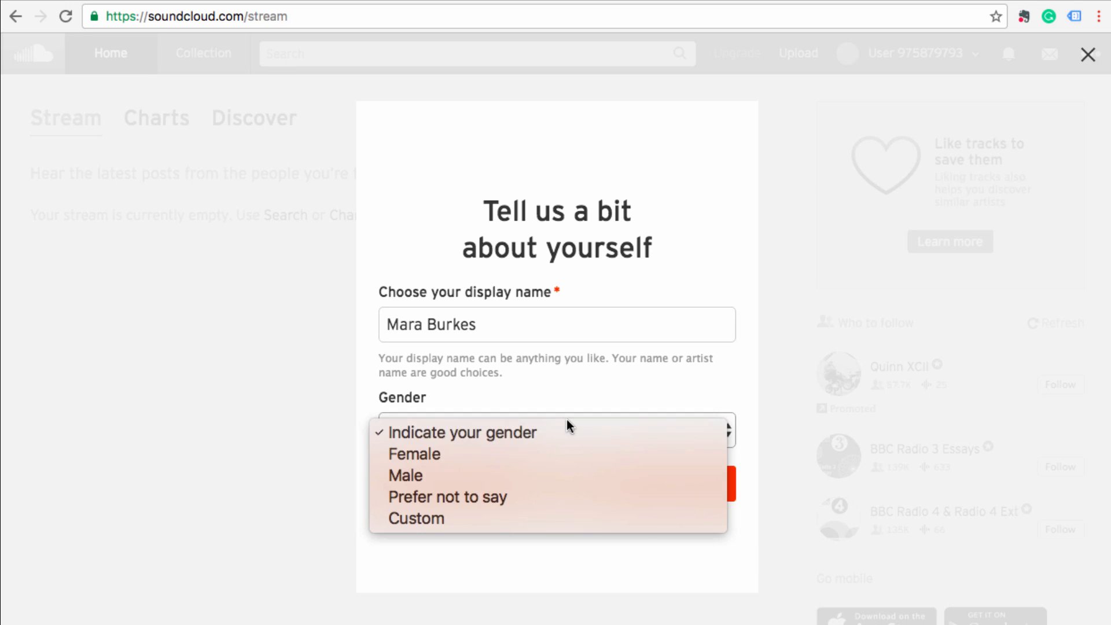
left_click(569, 455)
left_click(579, 497)
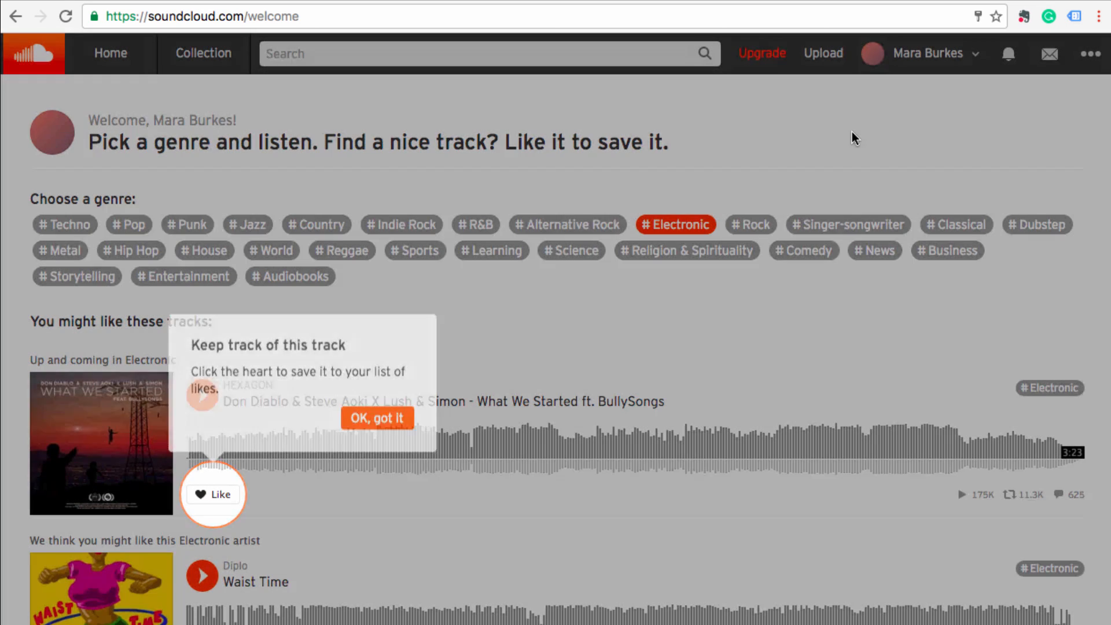
- Dismiss the welcome tip and open the new account's profile page
left_click(855, 138)
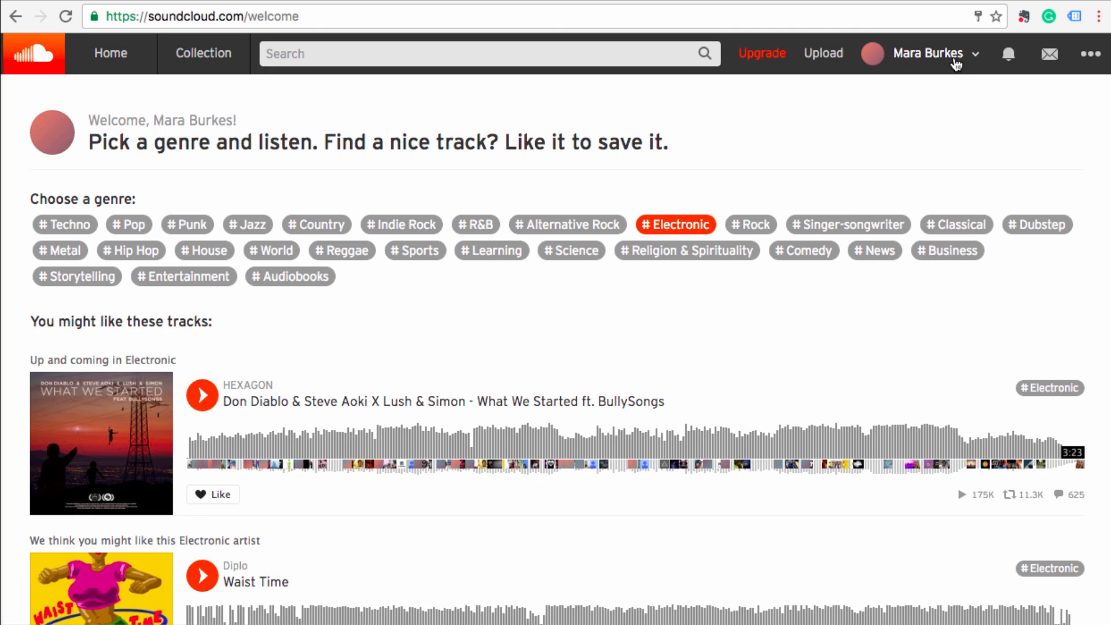
left_click(926, 52)
left_click(929, 90)
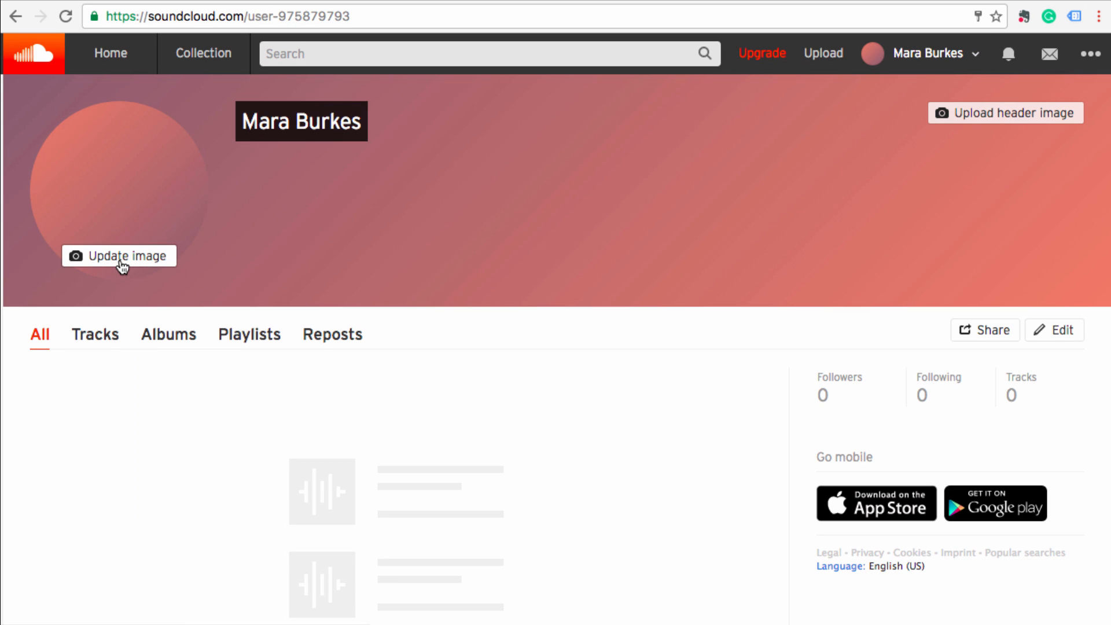
- Set the 'haute' food-table photo as the profile picture, then go to the Upload page
left_click(121, 261)
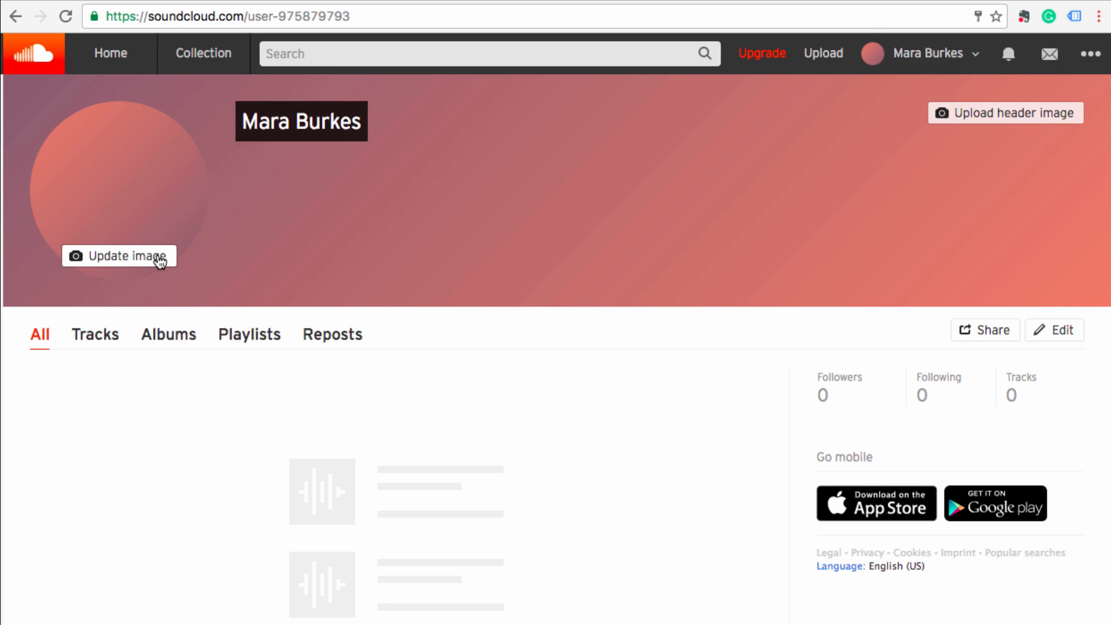
left_click(160, 262)
type("haute")
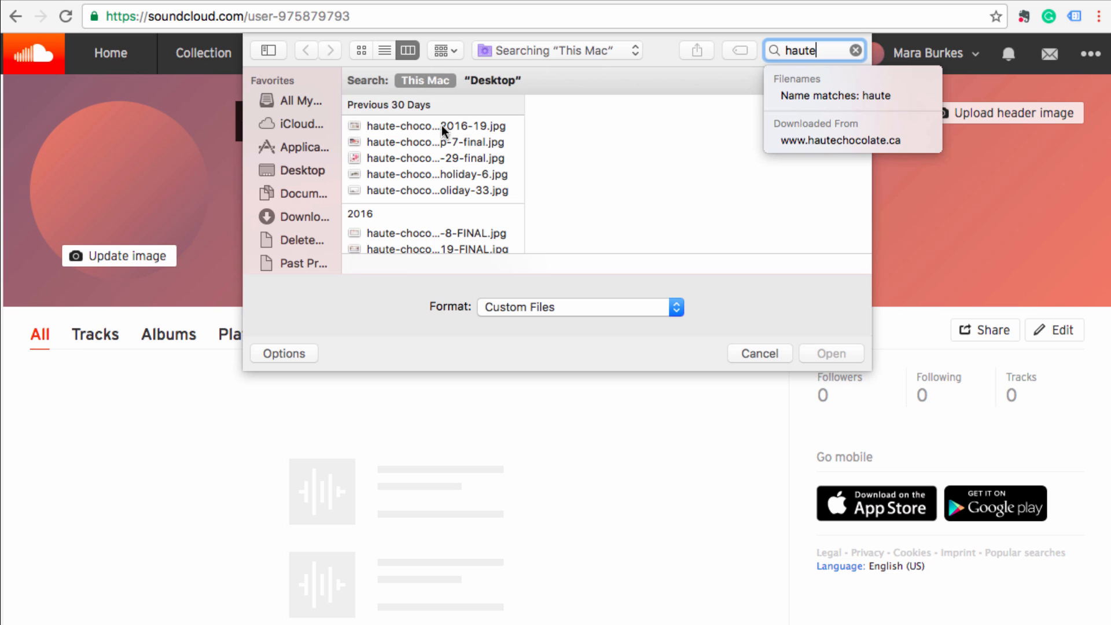
left_click(436, 129)
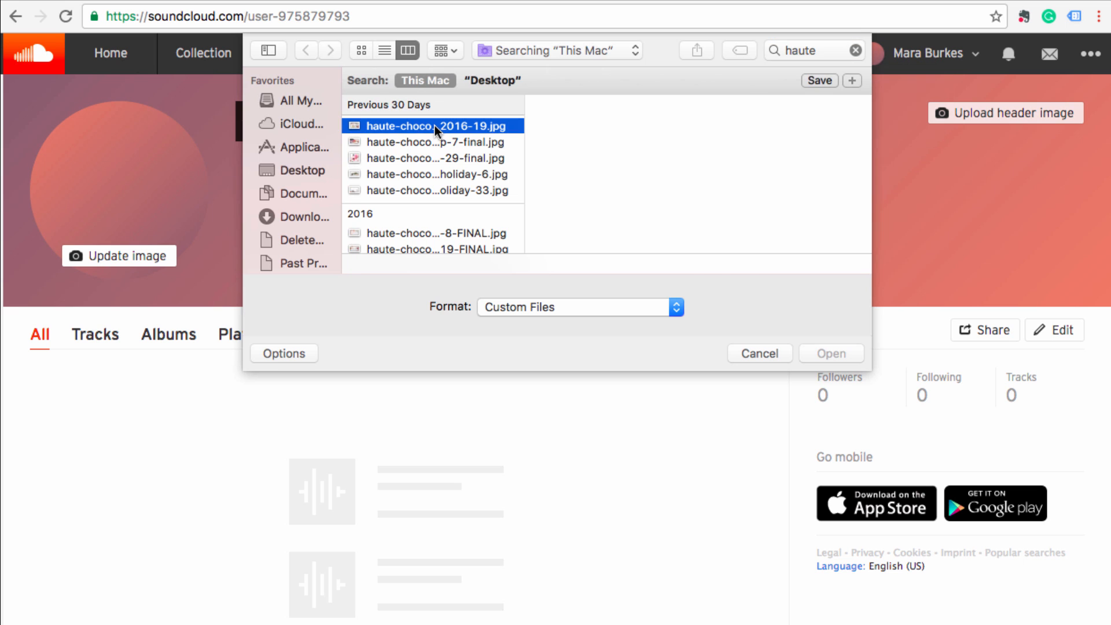
double_click(436, 129)
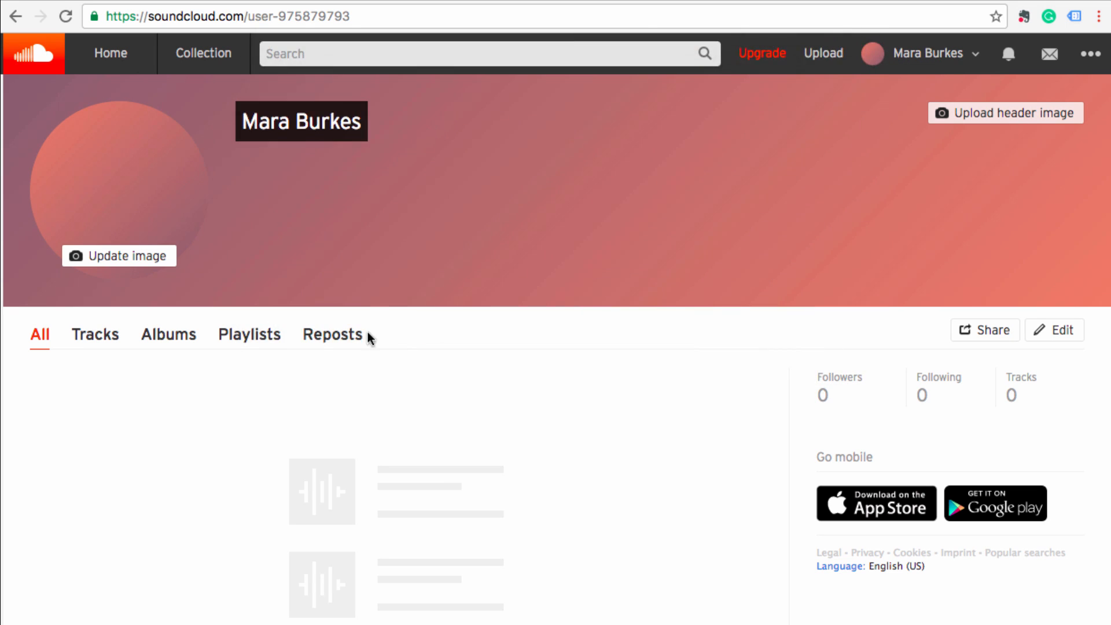
scroll(543, 488, "down", 3)
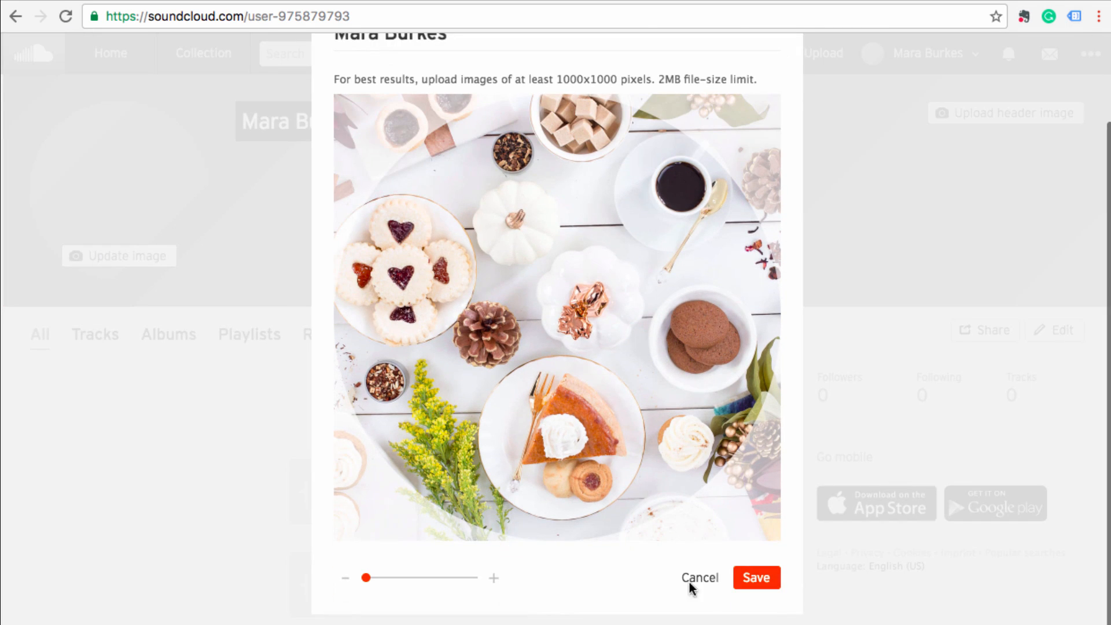
left_click(758, 582)
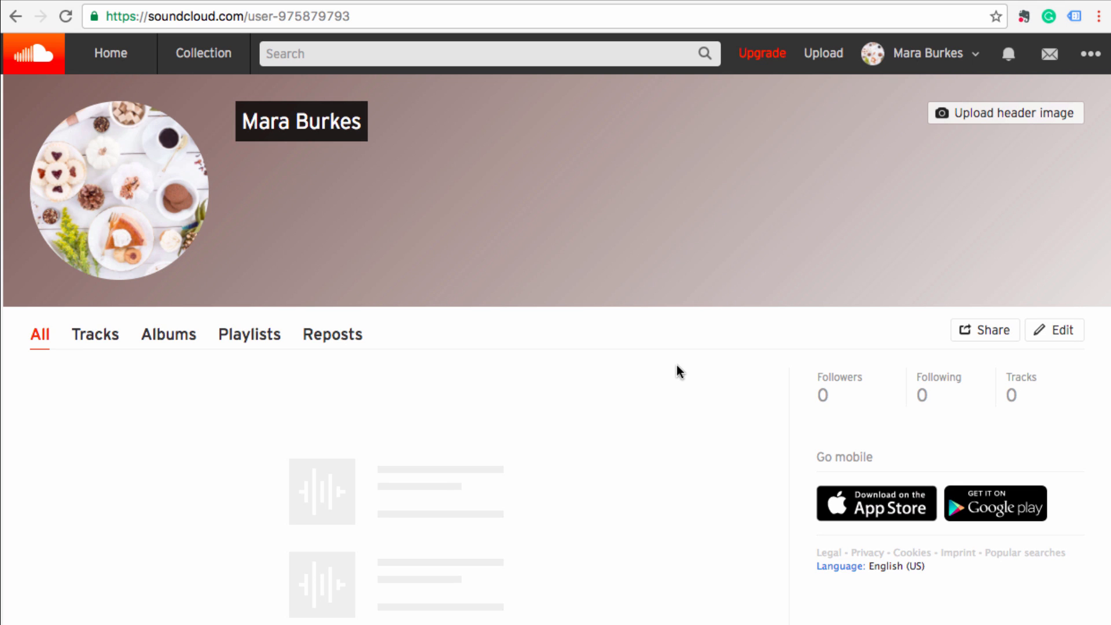
left_click(817, 58)
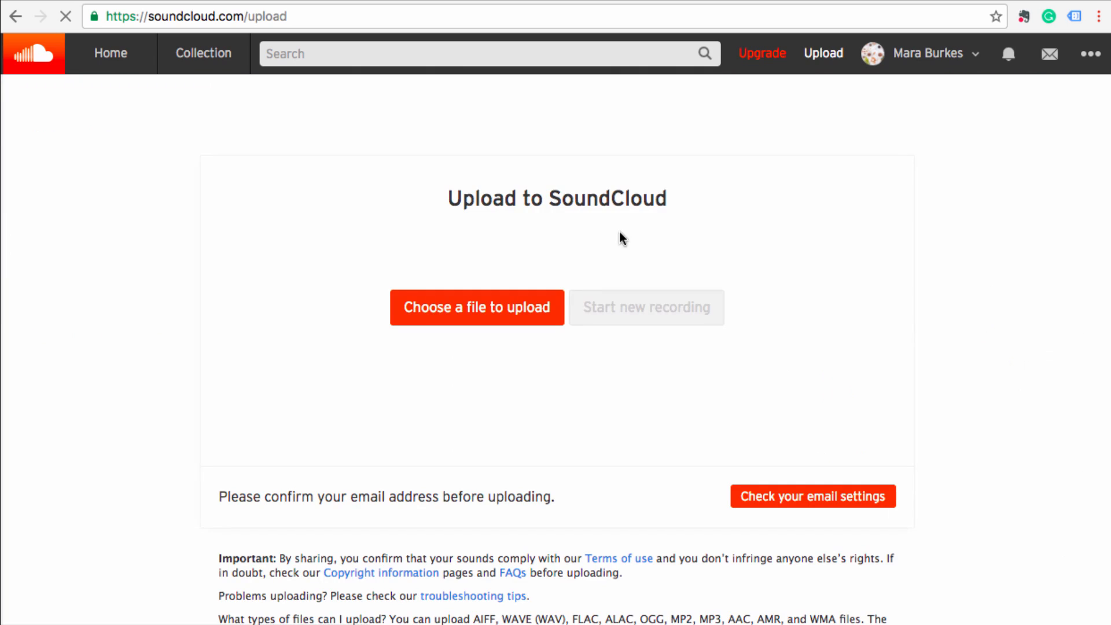
- Upload the podcast audio file so the 'Intro - MBpodcast' track form appears
left_click(491, 301)
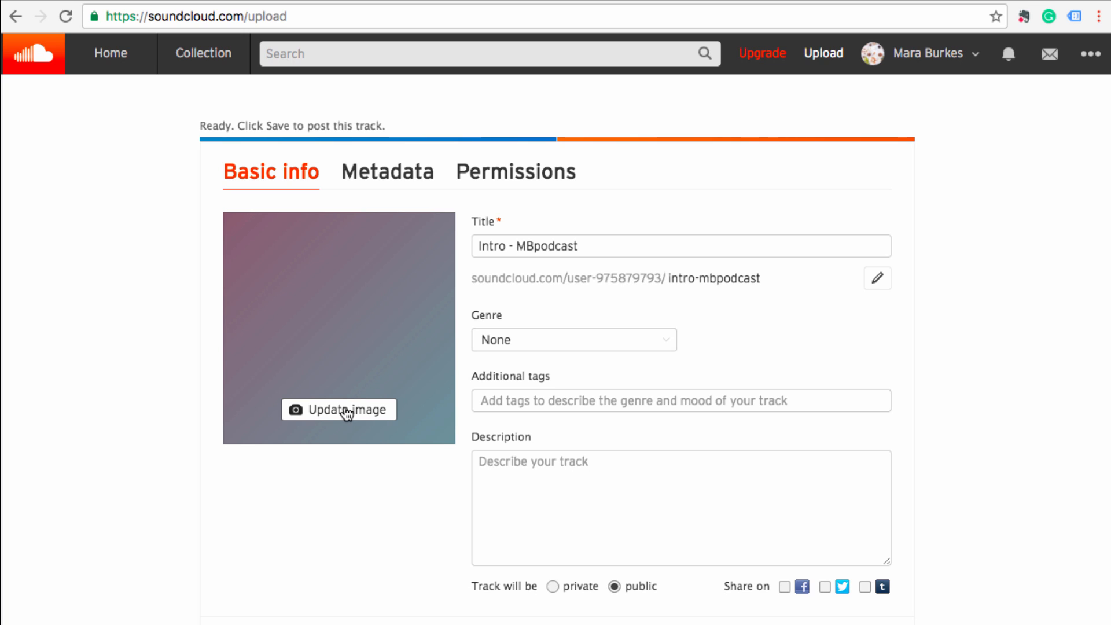
- Add the pink Instagram-episode cover art and retitle the track 'Mb Podcast'
left_click(347, 410)
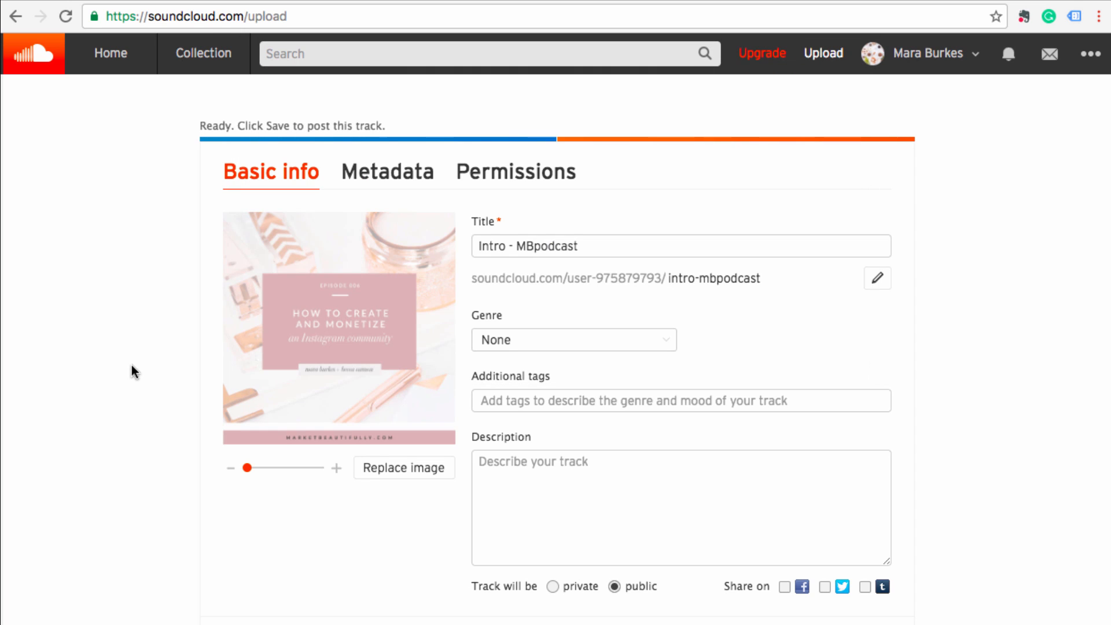
left_click(543, 246)
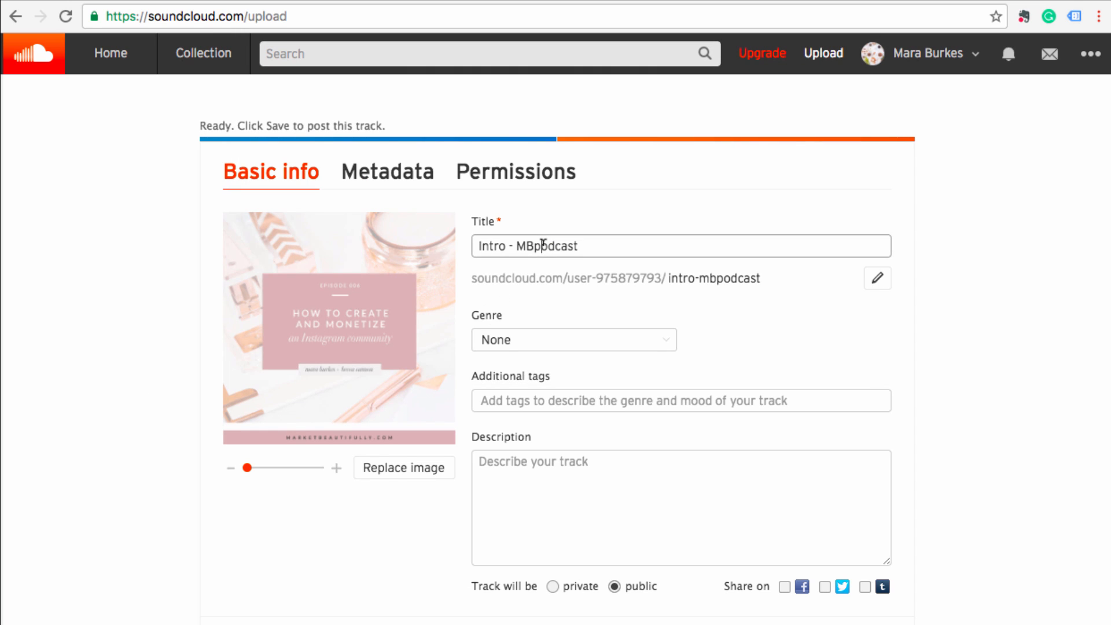
triple_click(543, 246)
type("Mb Podcast")
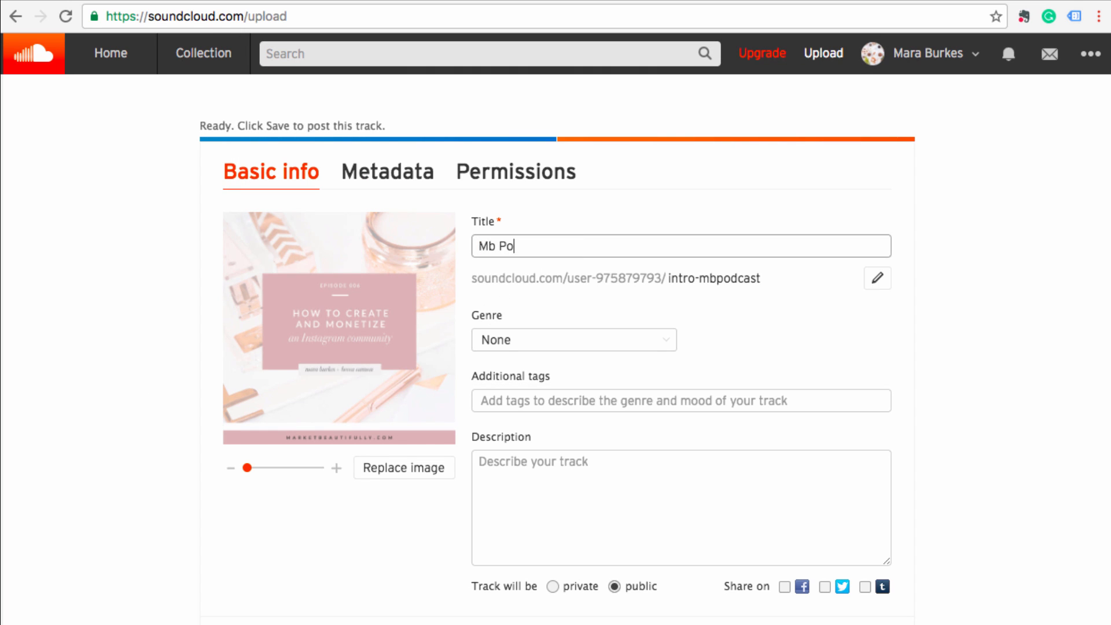
- Set the genre to Business, add the description 'This is episode 006.', and save the track
left_click(576, 345)
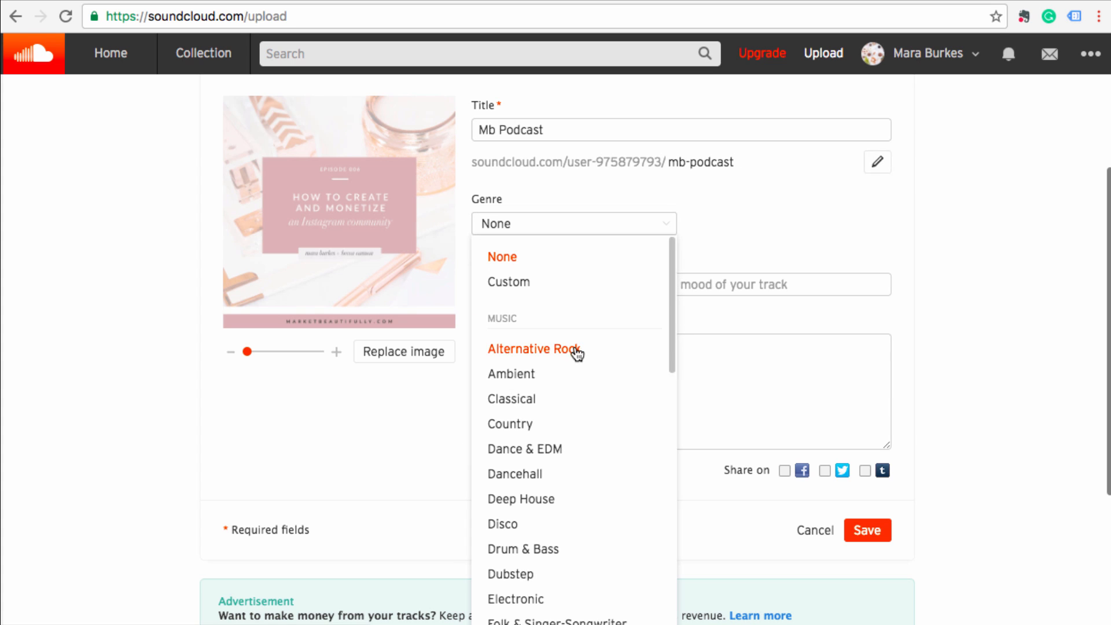
scroll(572, 435, "down", 10)
scroll(569, 434, "down", 4)
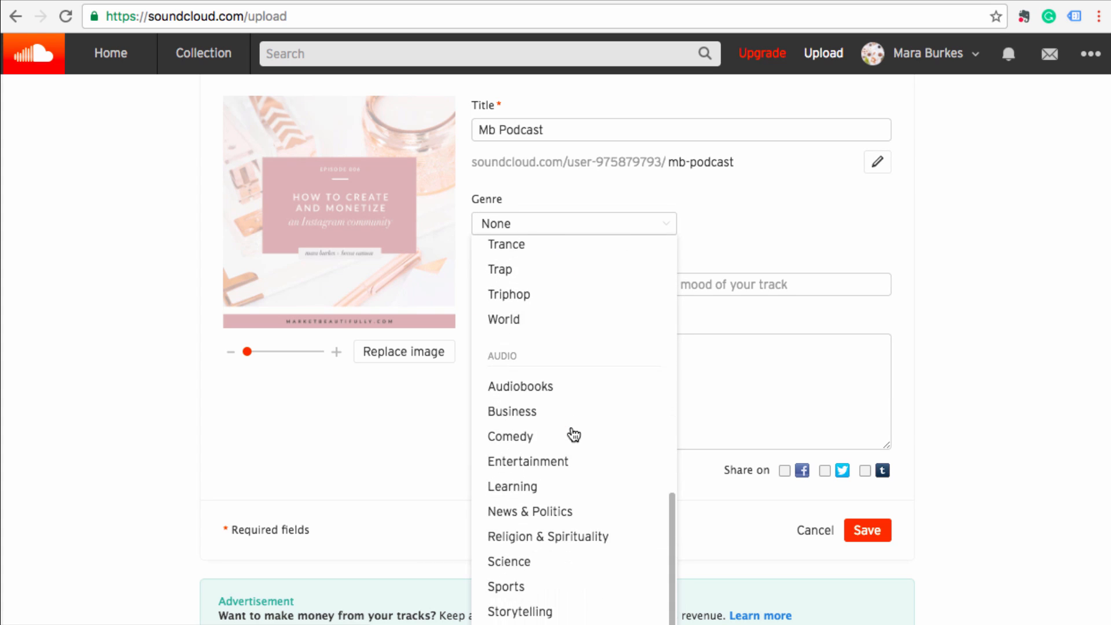
left_click(521, 412)
scroll(579, 370, "up", 1)
left_click(618, 434)
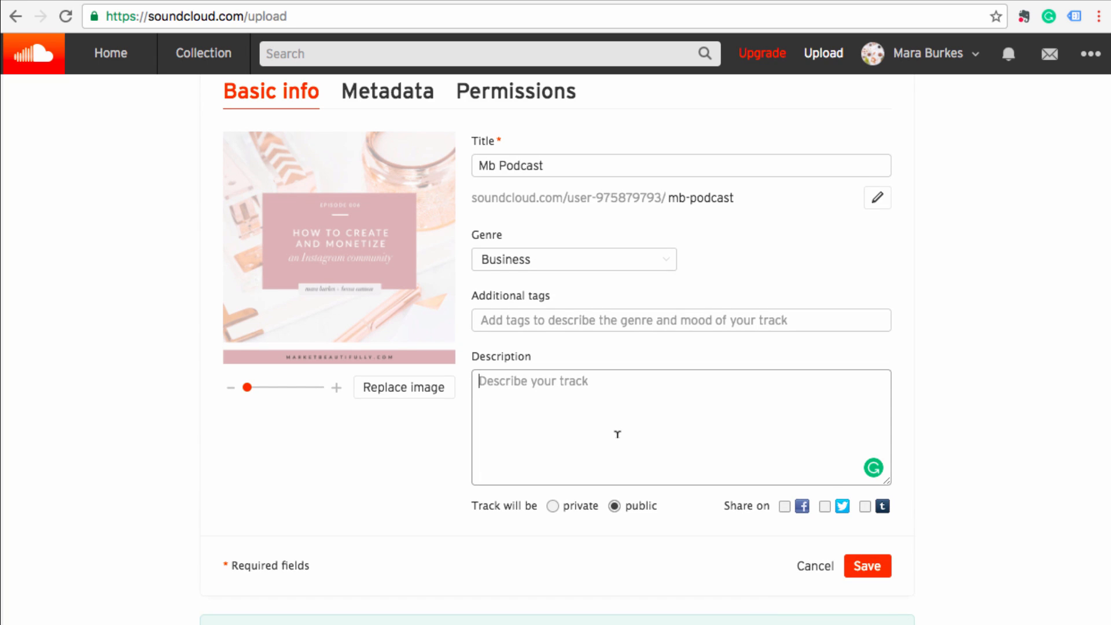
type("T")
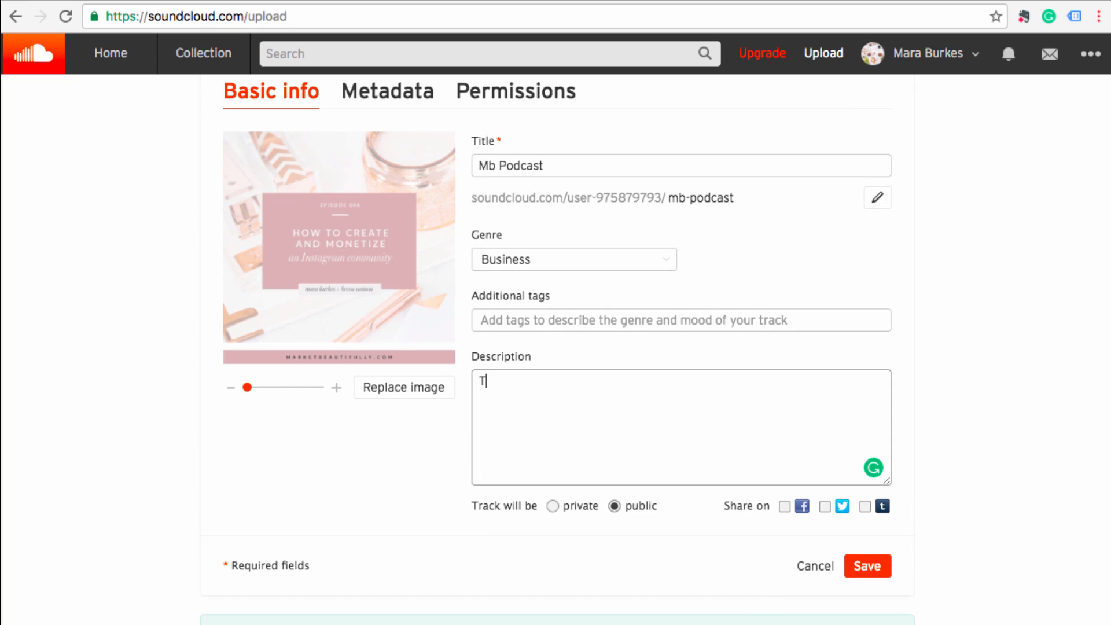
type("his is episode 006.")
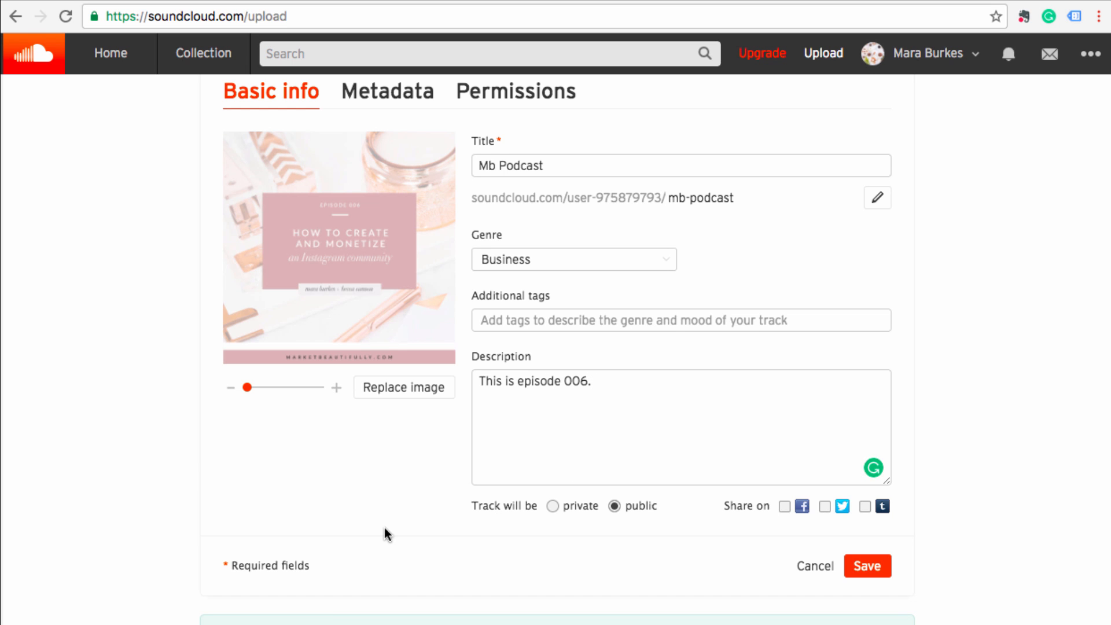
scroll(385, 528, "up", 1)
left_click(867, 574)
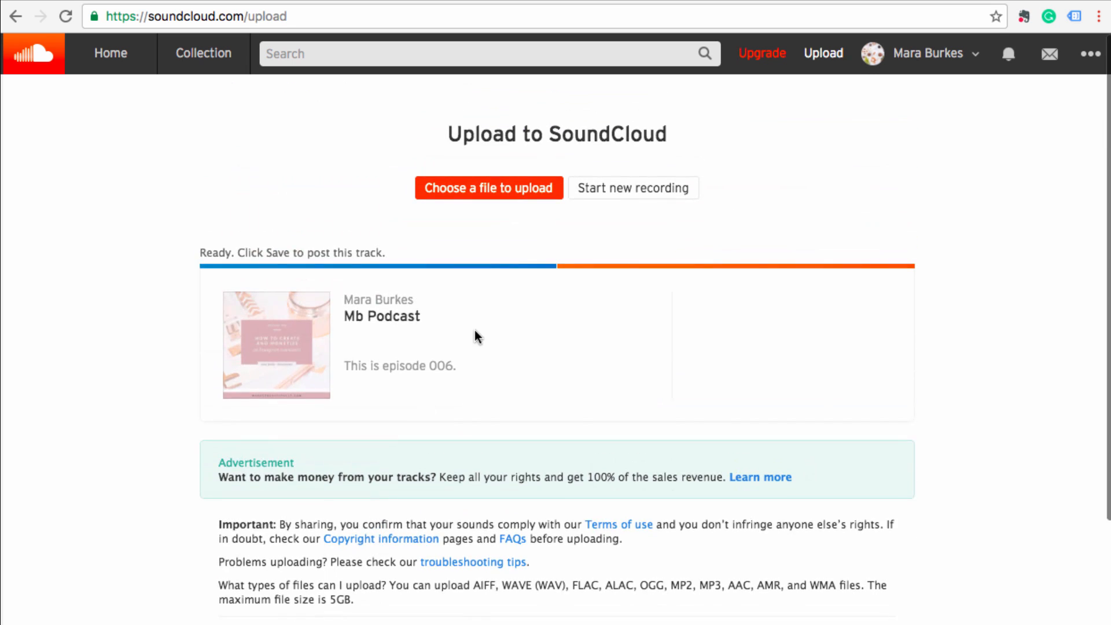
- Open the Mb Podcast track's edit dialog at its Permissions settings
left_click(505, 361)
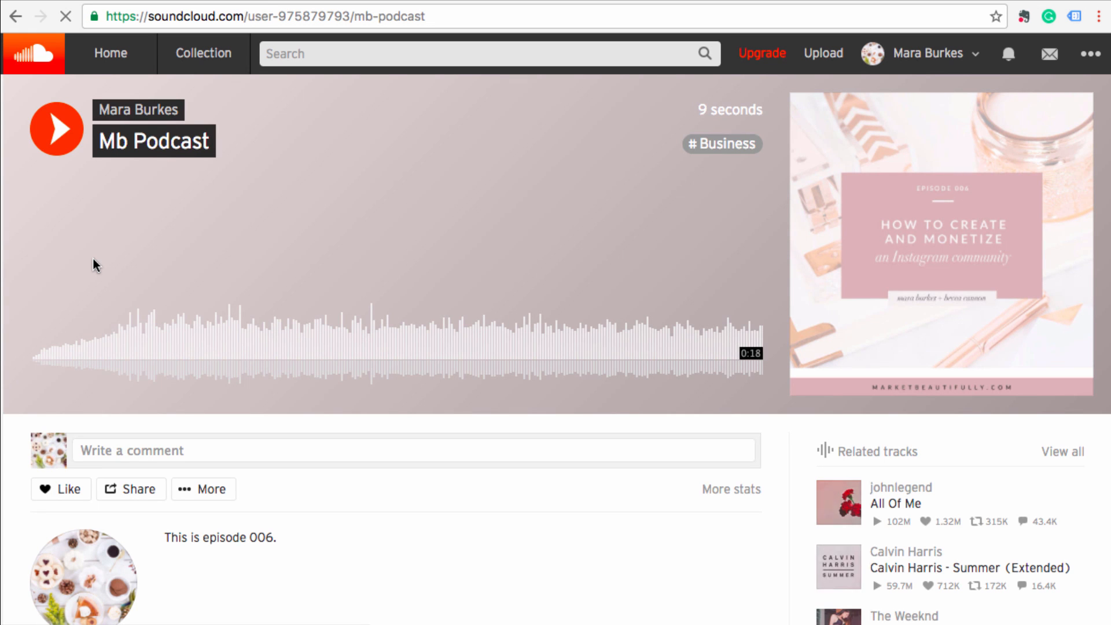
scroll(231, 472, "down", 3)
scroll(149, 437, "up", 1)
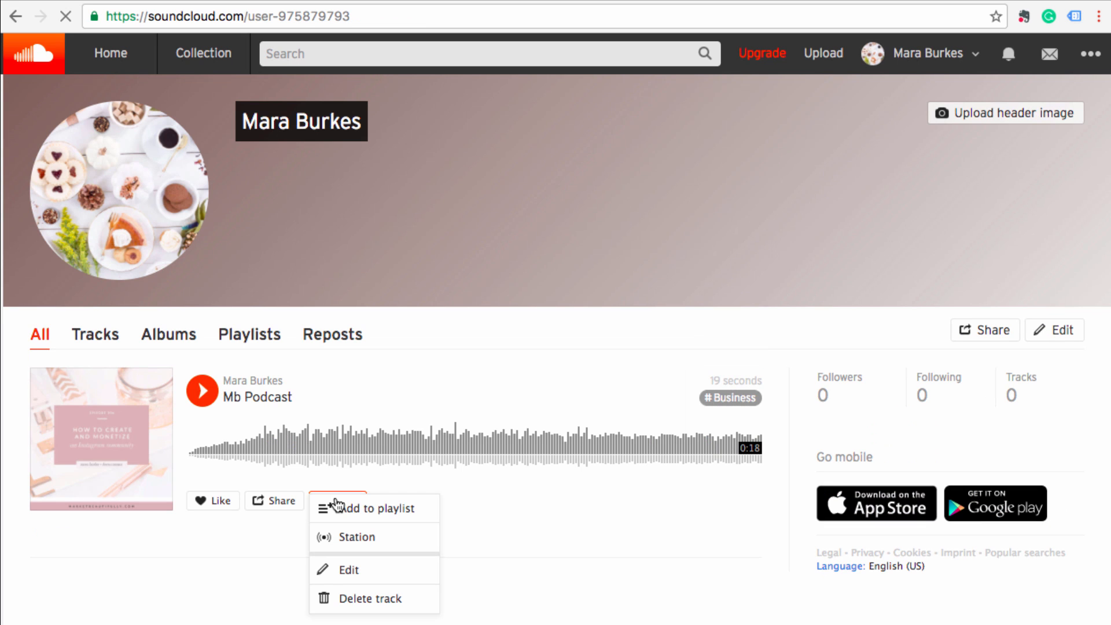
left_click(359, 573)
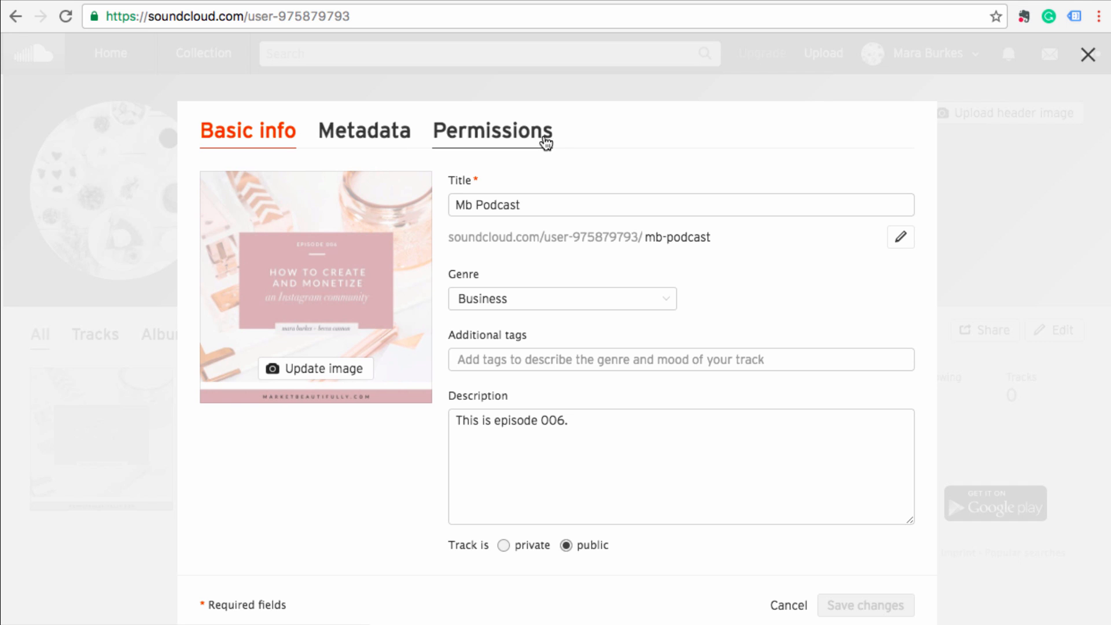
left_click(545, 143)
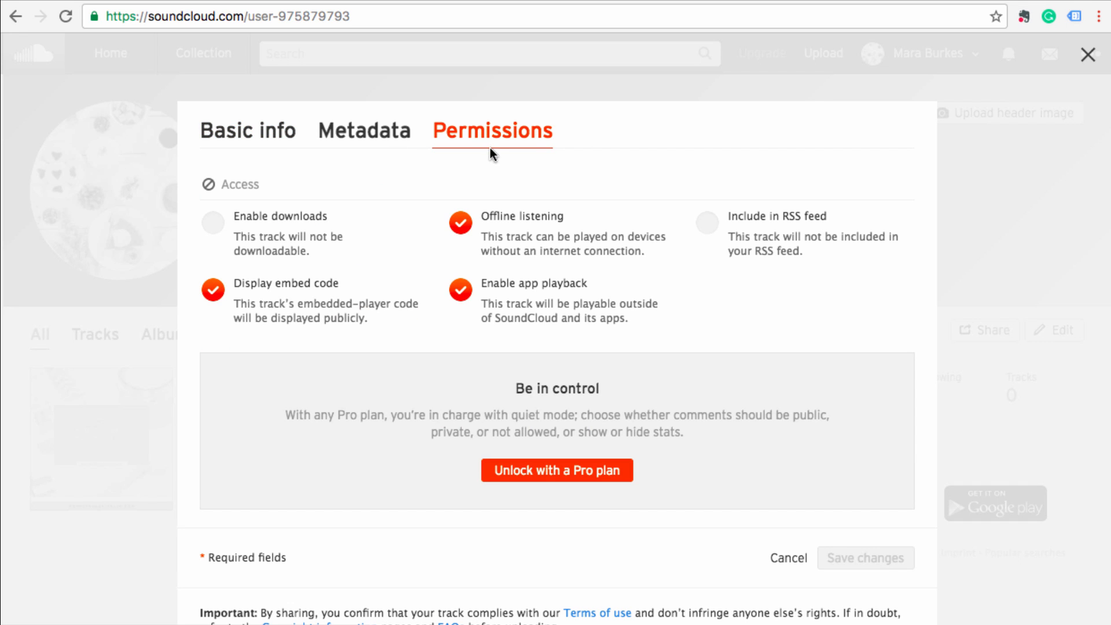
- Turn on Enable downloads and Include in RSS feed for Mb Podcast, and save
left_click(214, 226)
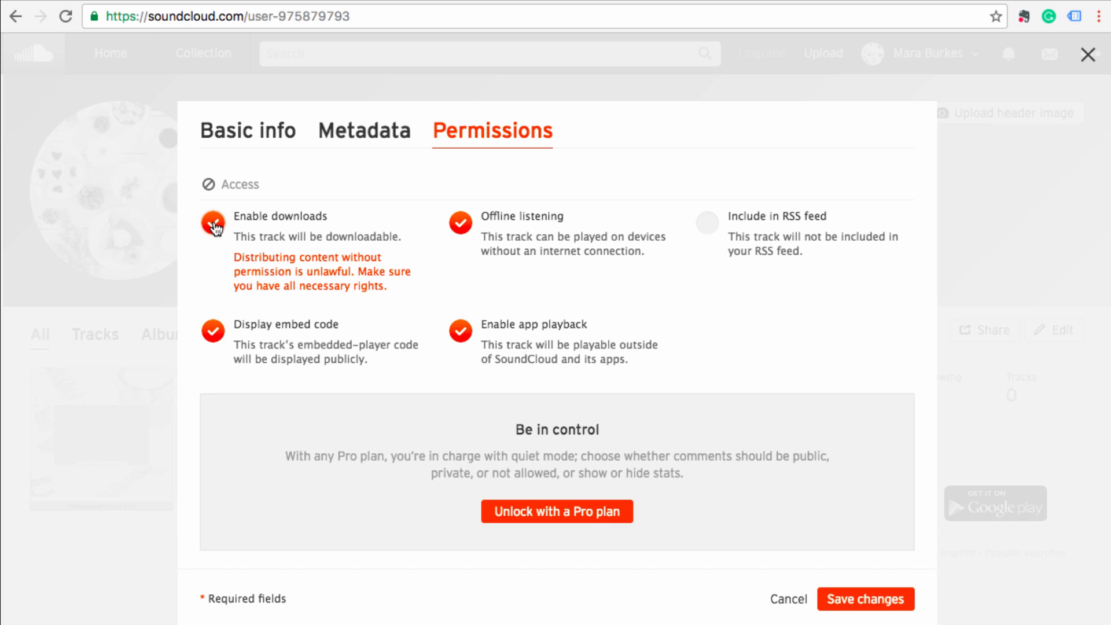
left_click(707, 228)
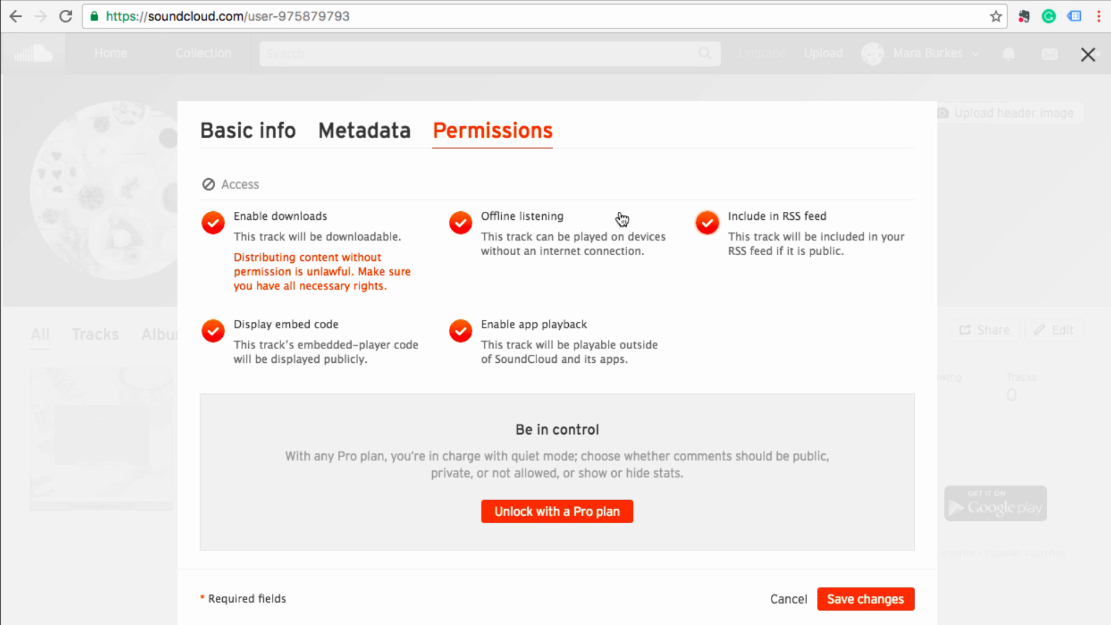
scroll(751, 372, "down", 1)
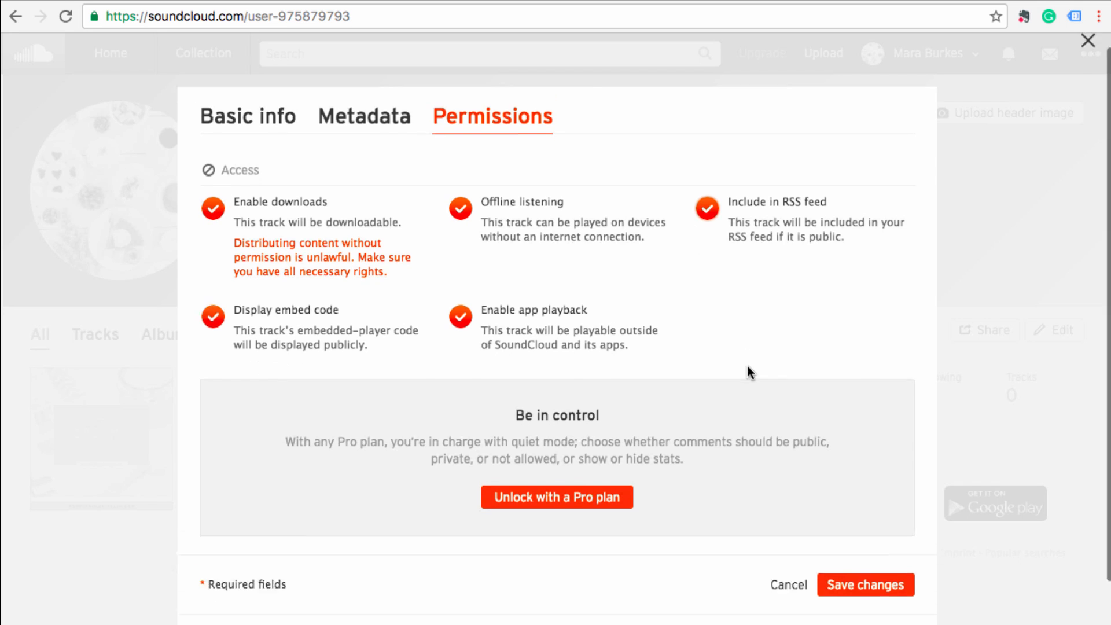
scroll(751, 372, "down", 2)
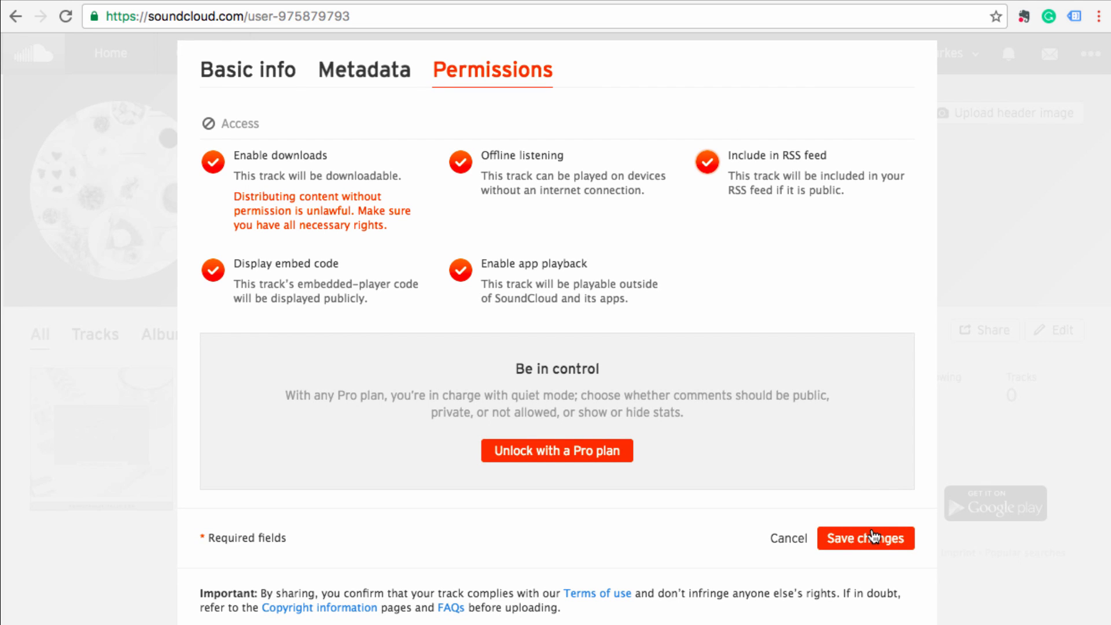
left_click(875, 542)
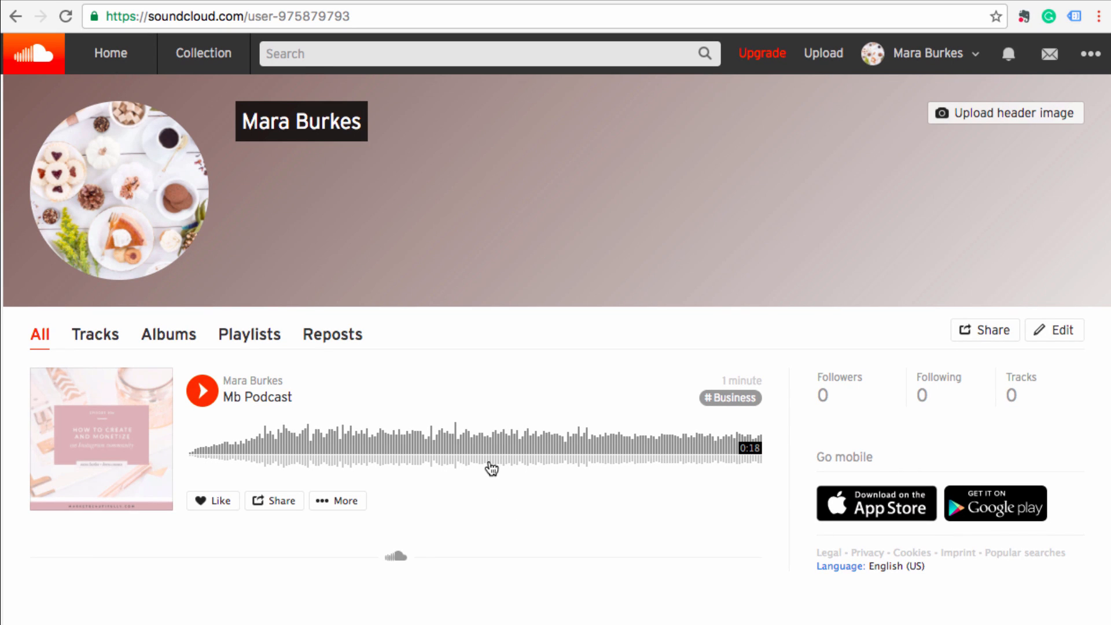
- Open the account's Content settings showing the RSS feed options
left_click(1090, 58)
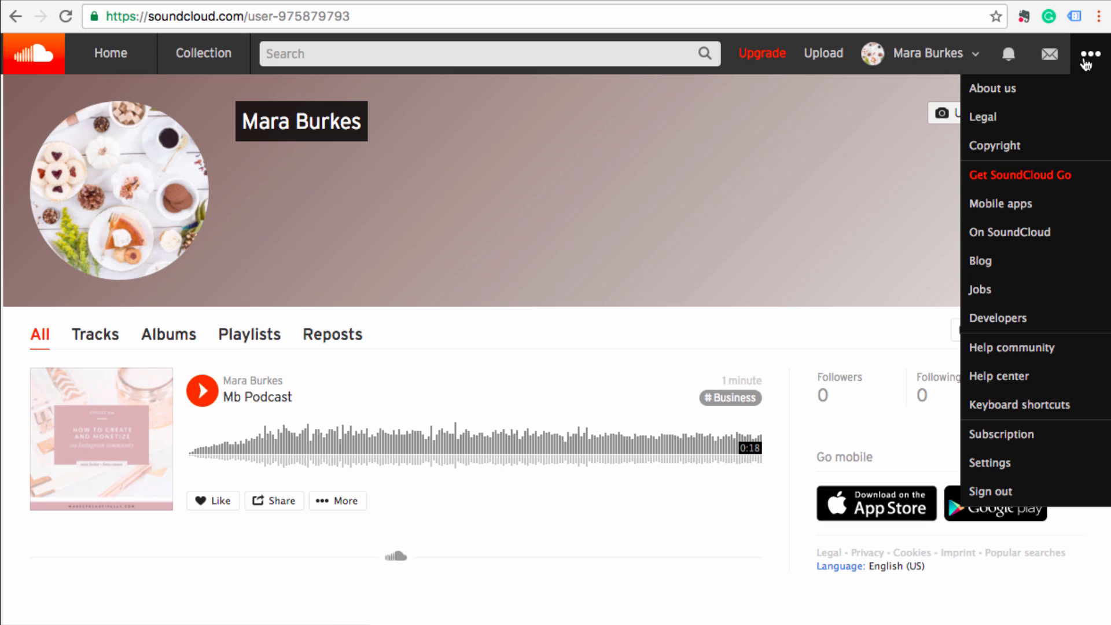
left_click(1025, 475)
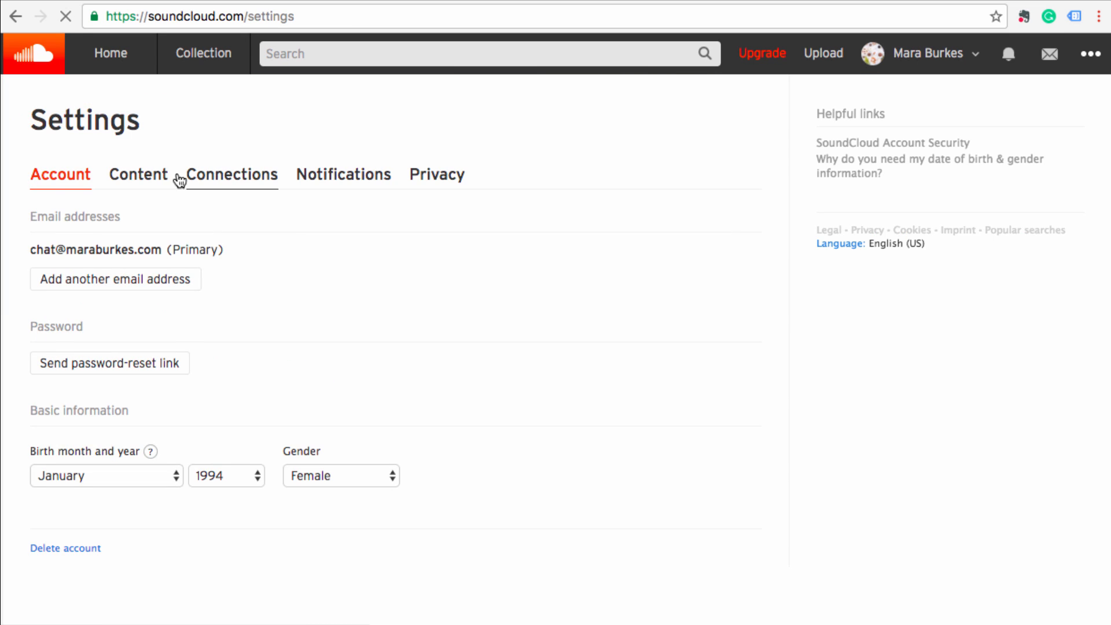
left_click(148, 177)
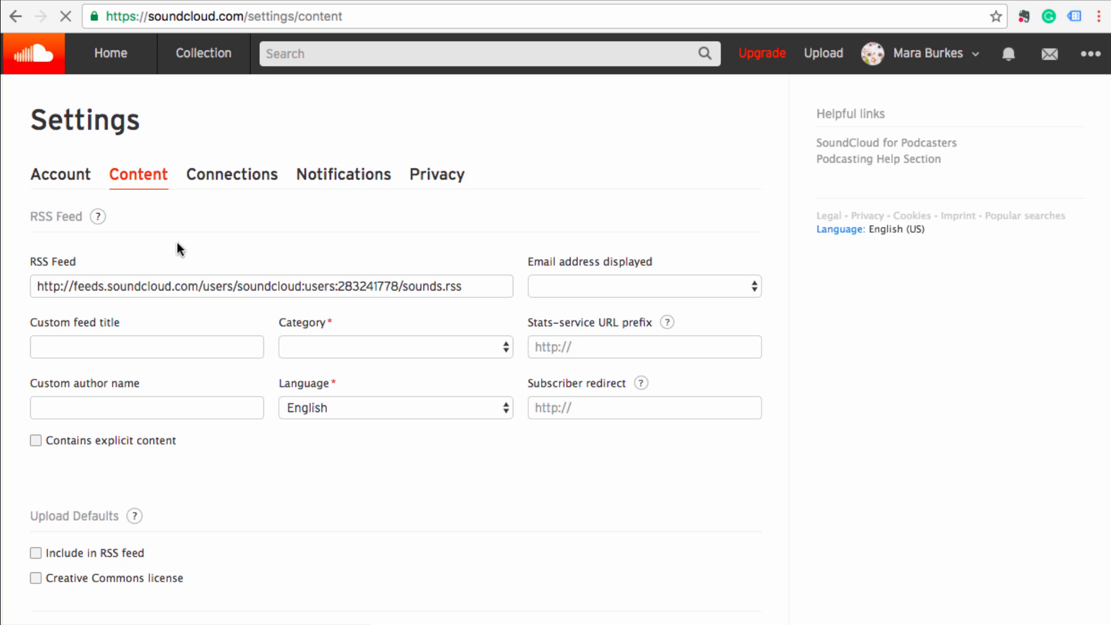
left_click(230, 286)
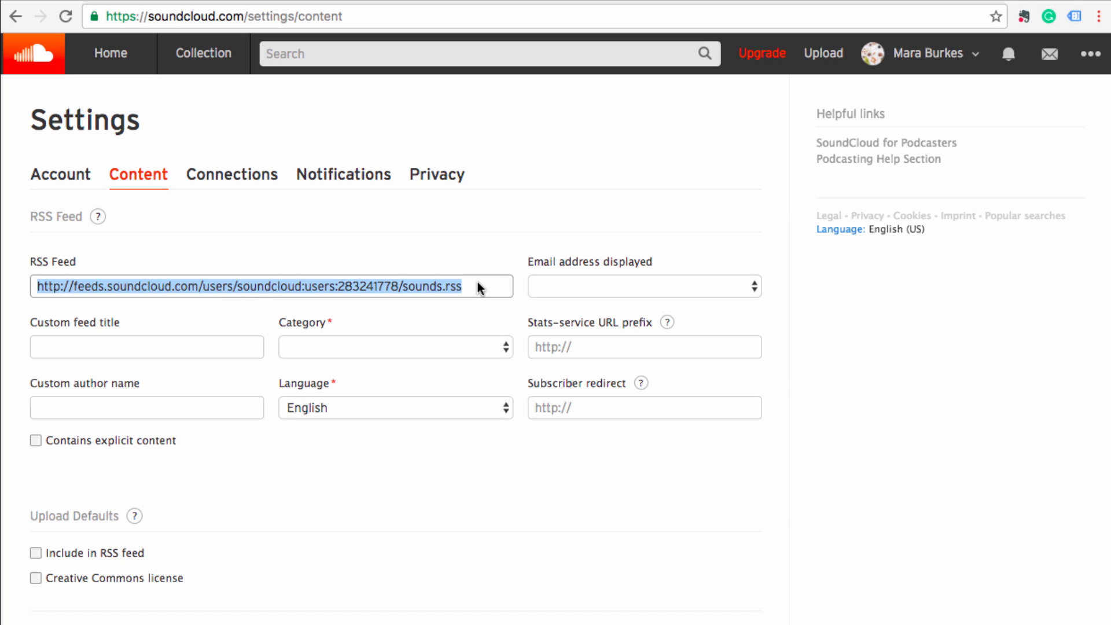
- Set the custom feed title to 'MB Biz Podcast' and the feed category to Business
left_click(167, 344)
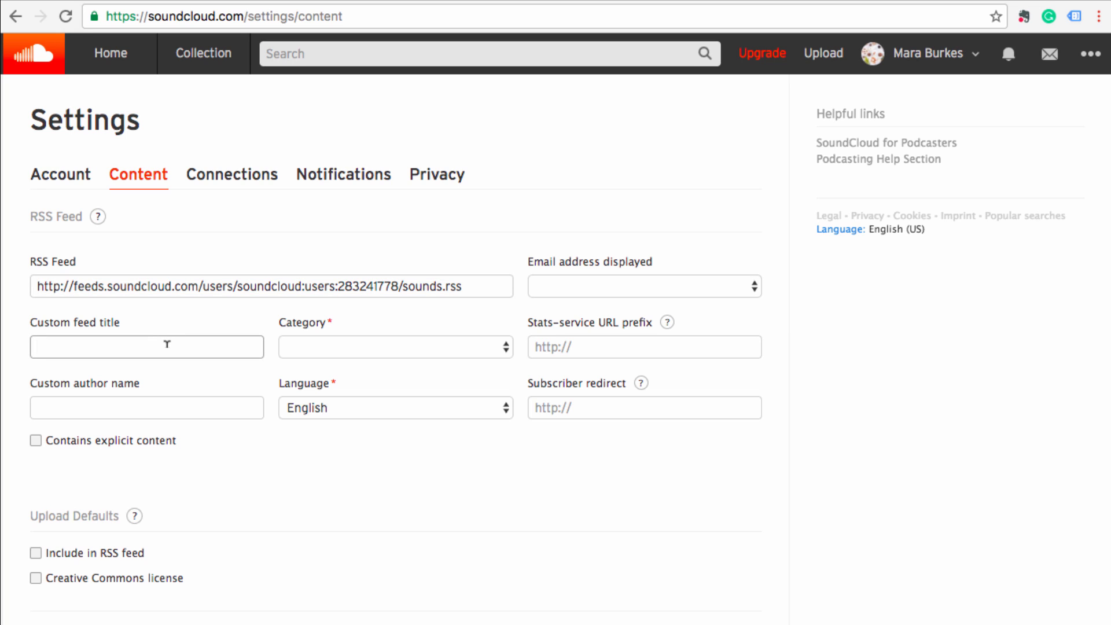
type("MB Biz Podcast")
left_click(354, 347)
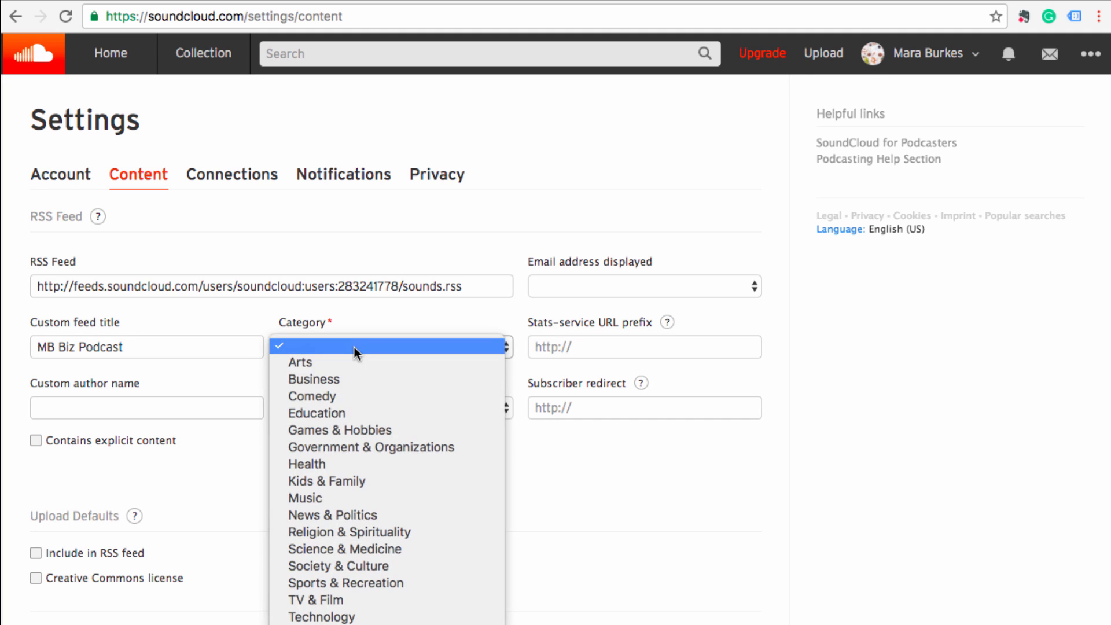
left_click(355, 380)
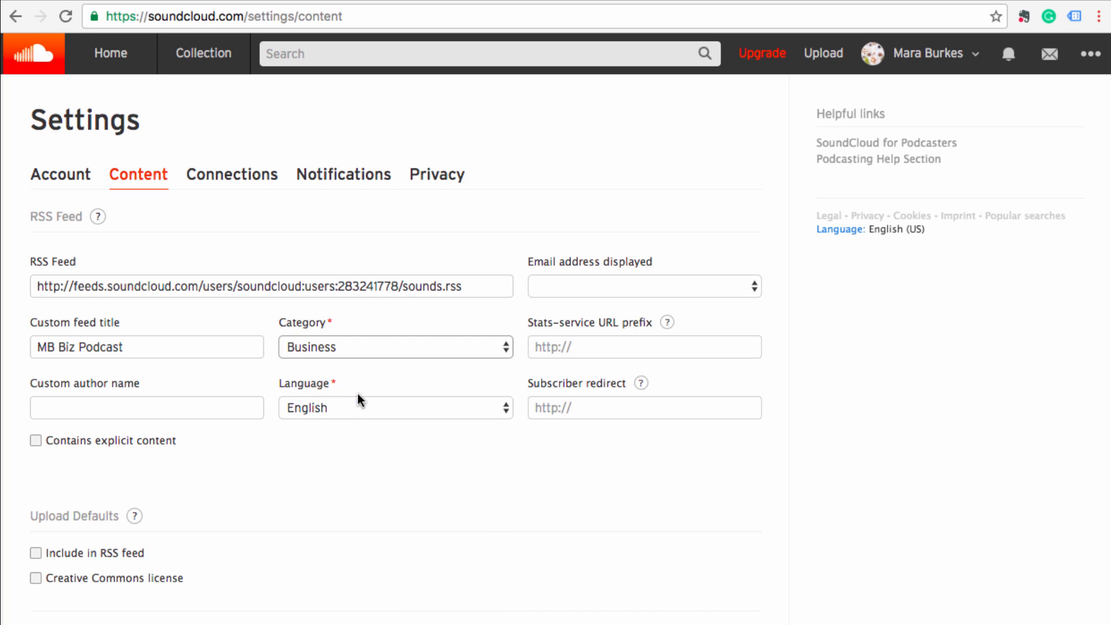
- Enter the custom author name, save the feed settings, and copy the RSS feed URL
left_click(148, 413)
type("ra Burkes")
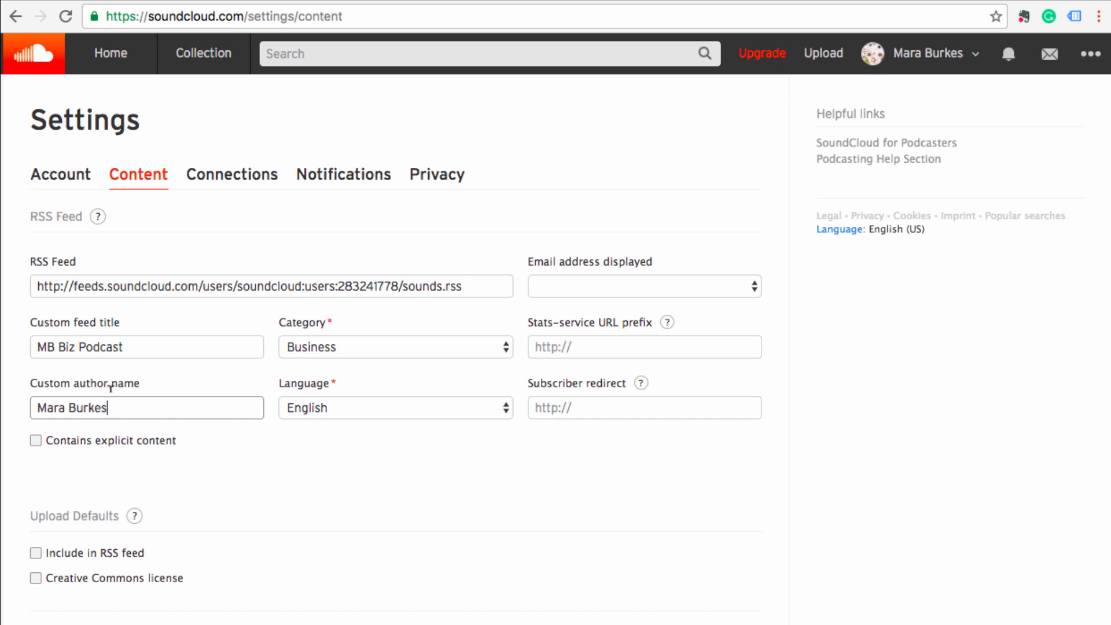
scroll(724, 580, "down", 2)
left_click(725, 580)
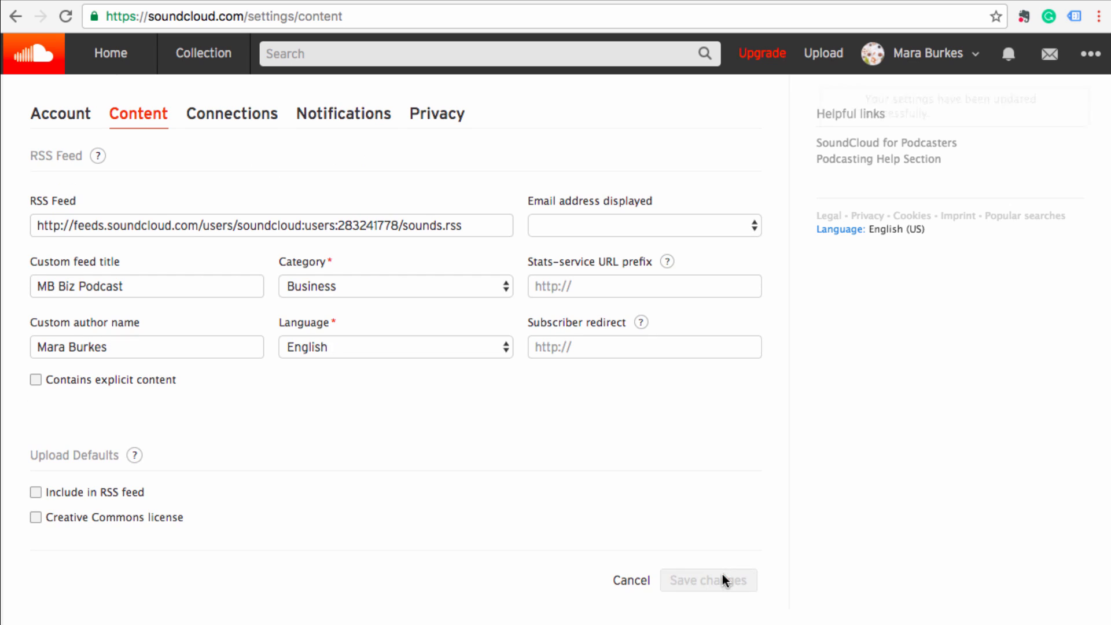
scroll(439, 473, "up", 2)
left_click(376, 279)
key("super+c")
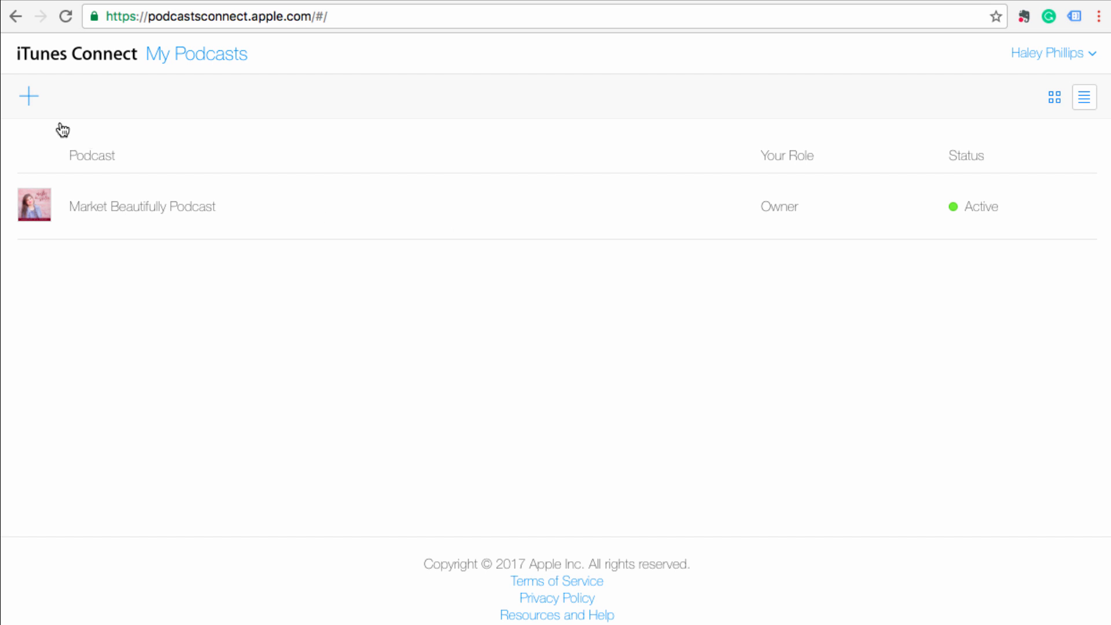
- Add a new podcast in iTunes Connect with the pasted SoundCloud RSS URL and validate it
left_click(34, 99)
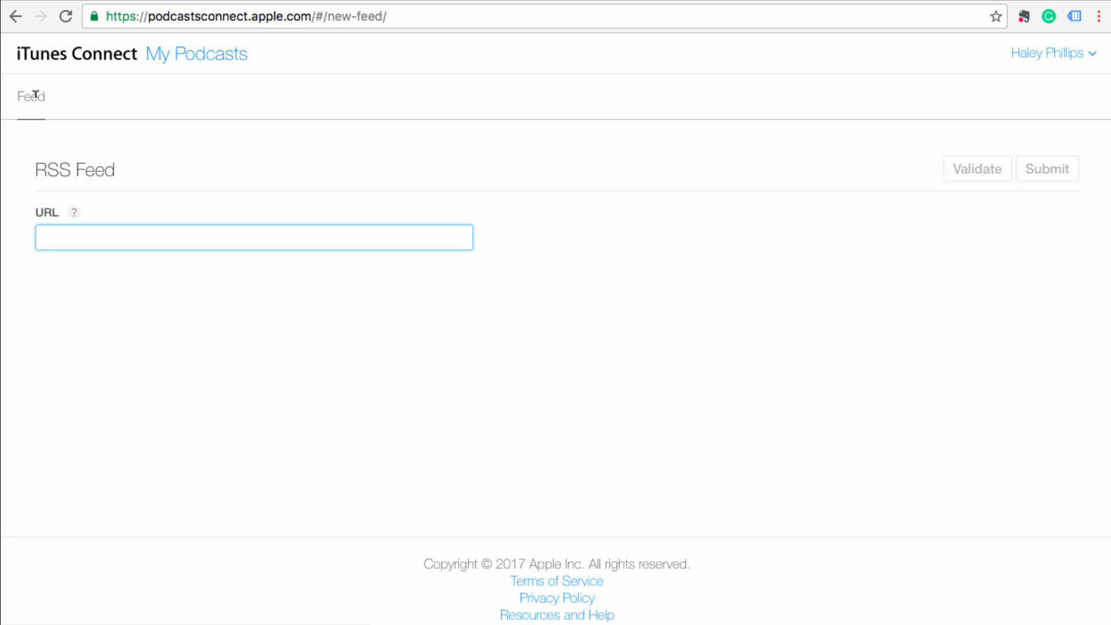
key("super+v")
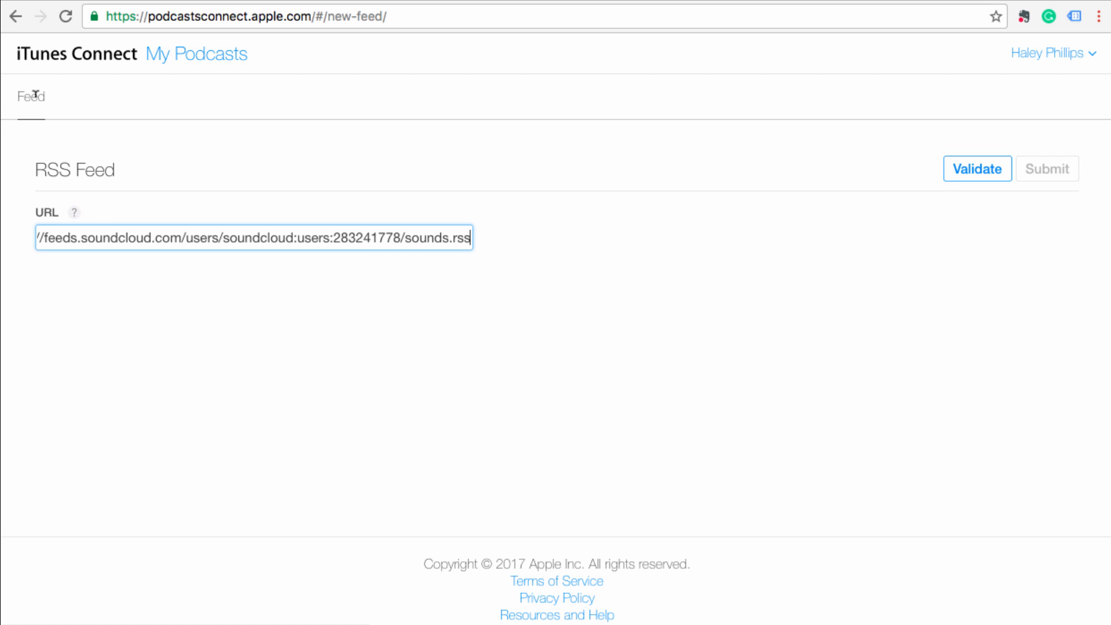
left_click(117, 298)
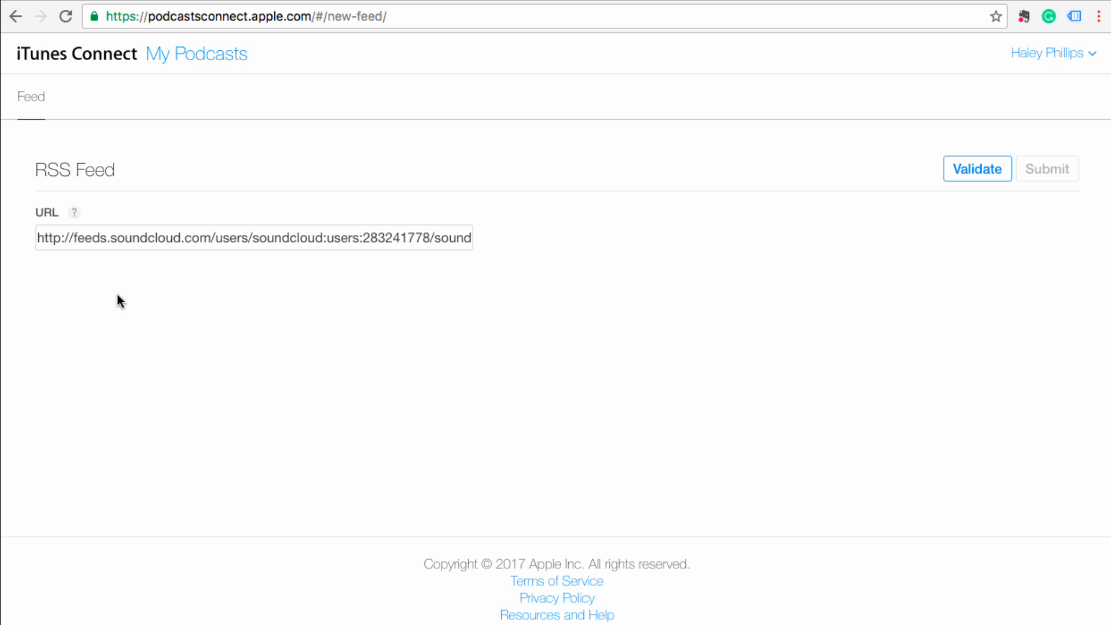
left_click(990, 168)
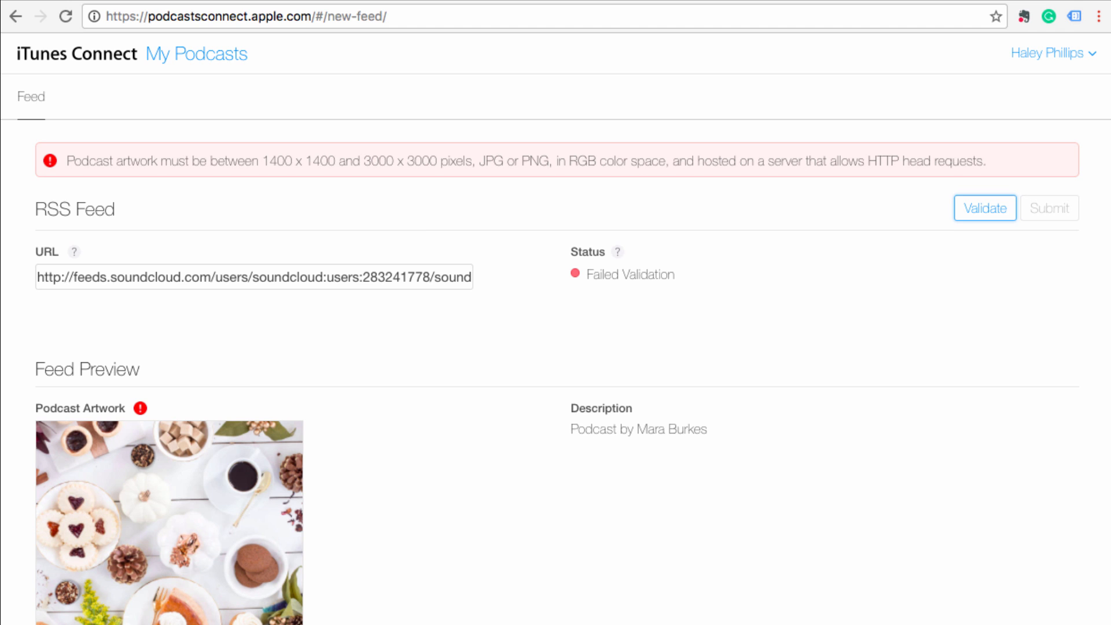
- Review the 1400–3000 pixel artwork validation error and return to SoundCloud's account menu
scroll(335, 583, "down", 3)
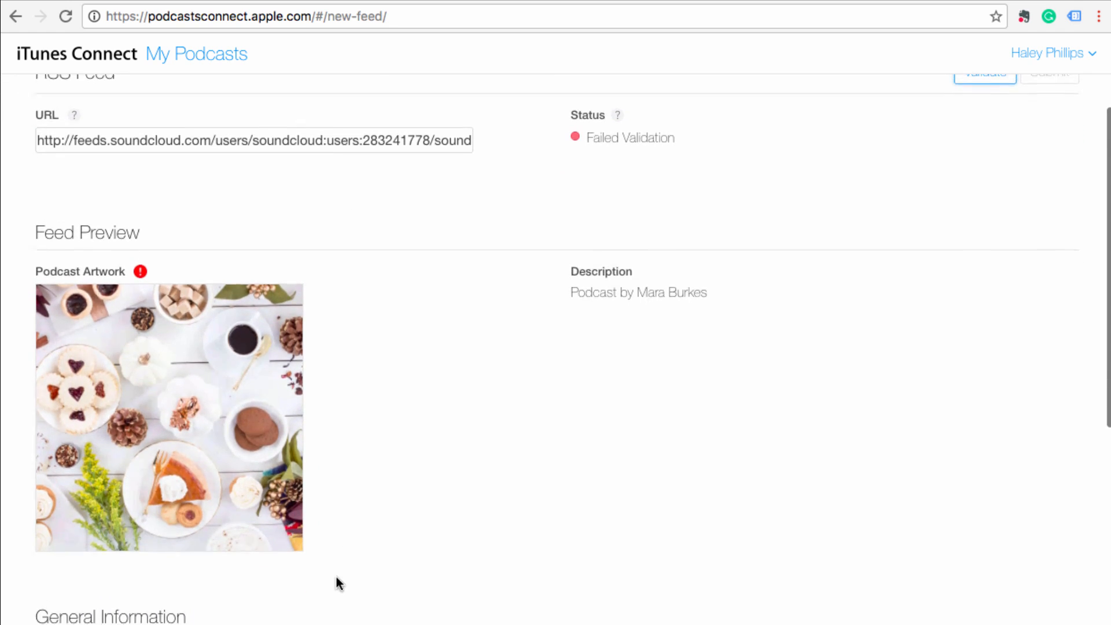
scroll(339, 583, "up", 2)
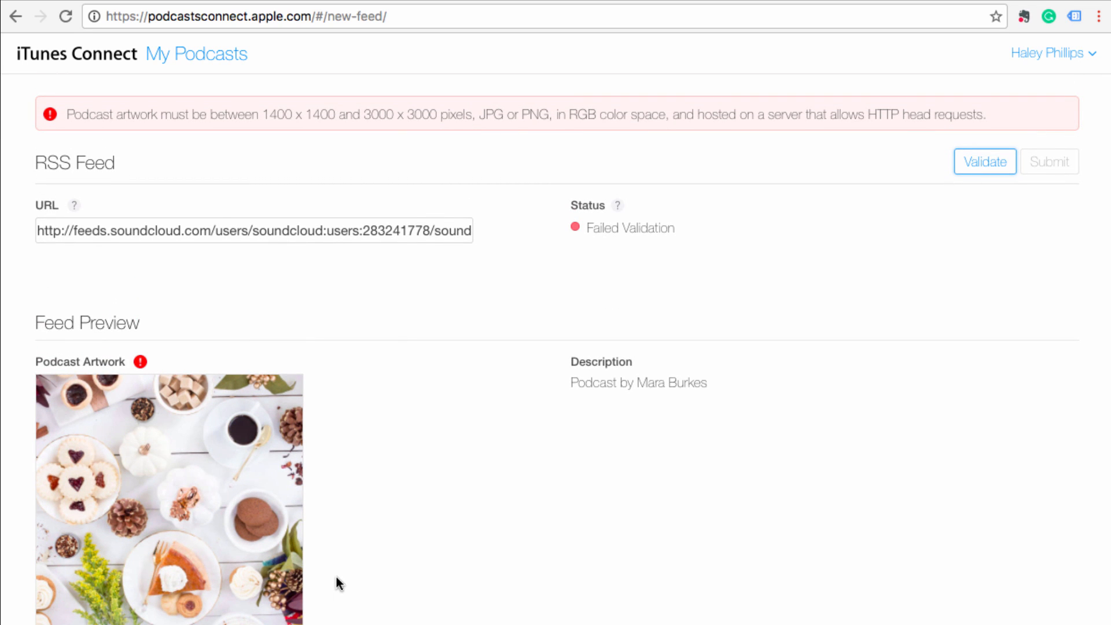
scroll(519, 435, "up", 1)
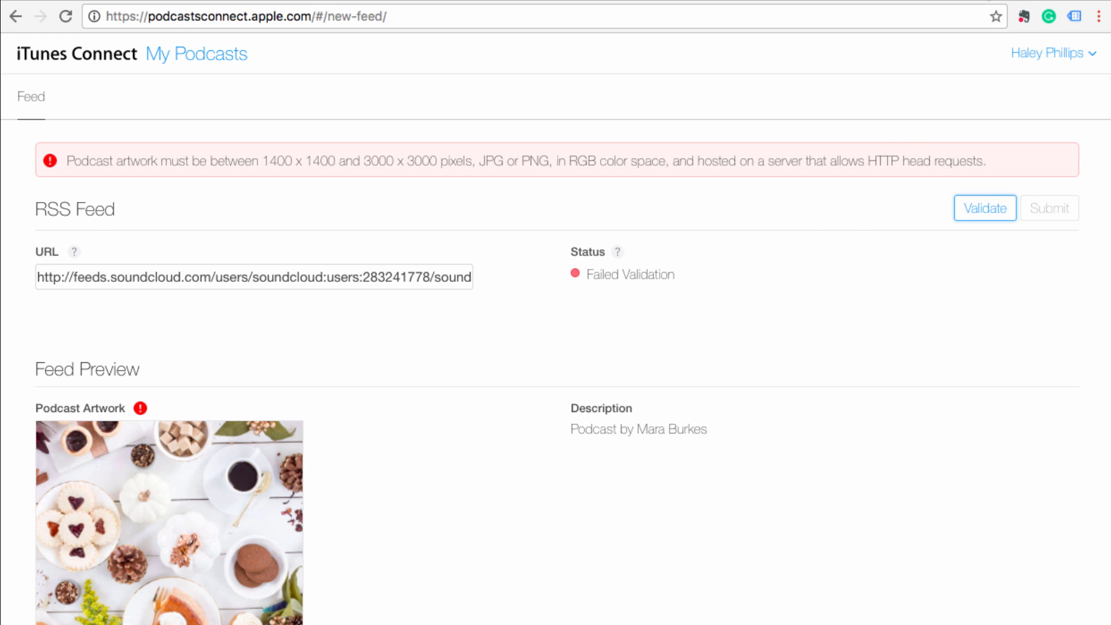
left_click(950, 0)
left_click(911, 62)
- Replace the SoundCloud profile picture with the pink lipstick-and-nail-polish photo
left_click(913, 87)
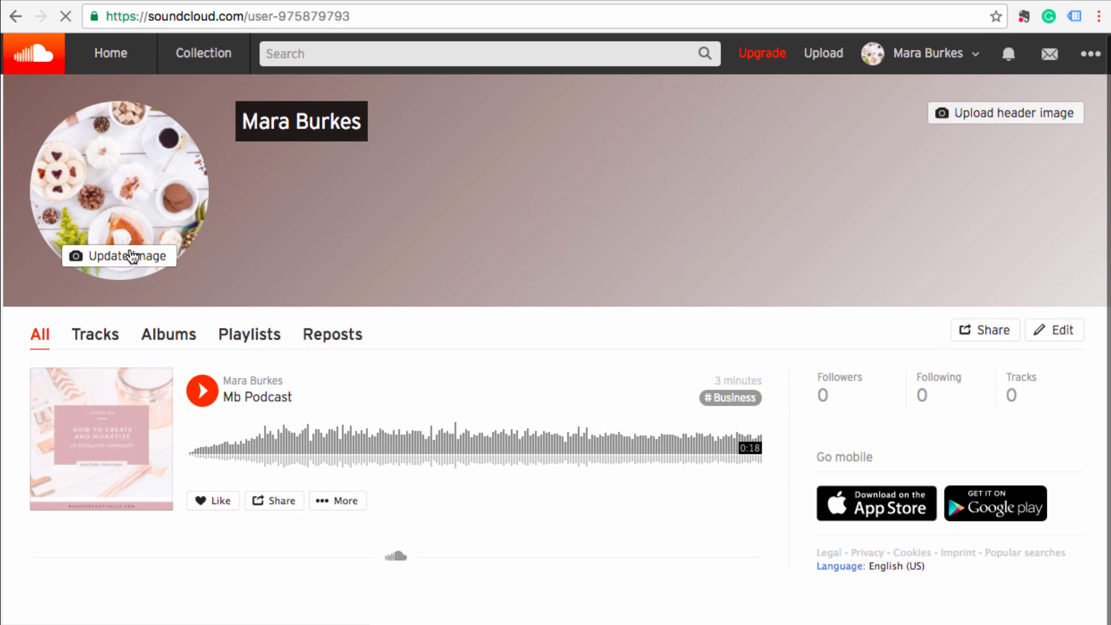
left_click(133, 256)
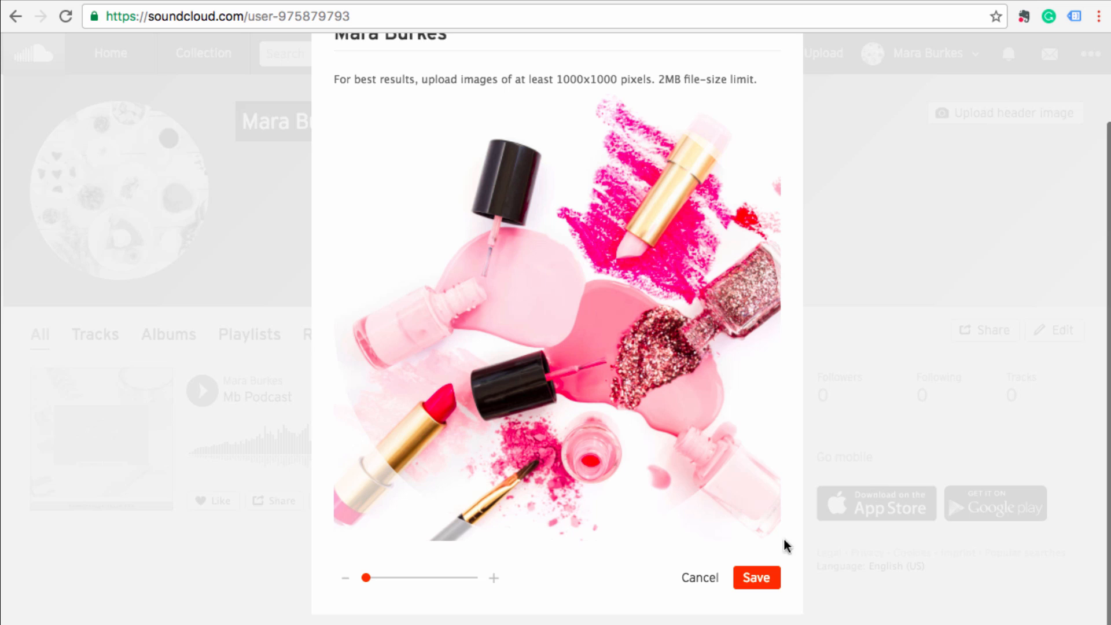
left_click(763, 578)
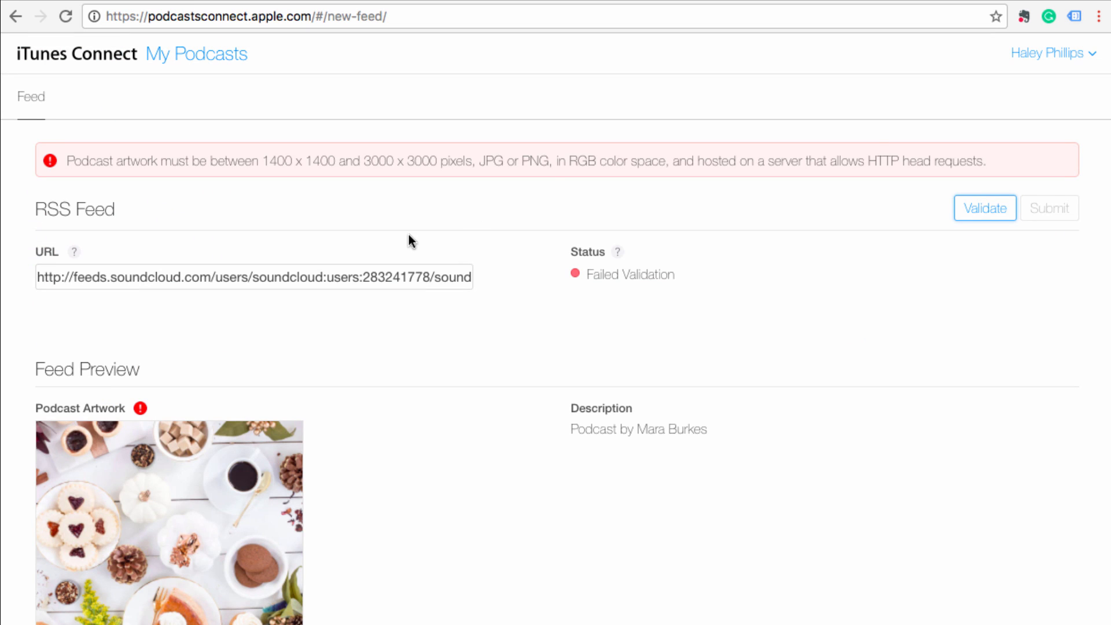
- Revalidate the feed with the pink artwork and submit MB Biz Podcast for review
left_click(976, 207)
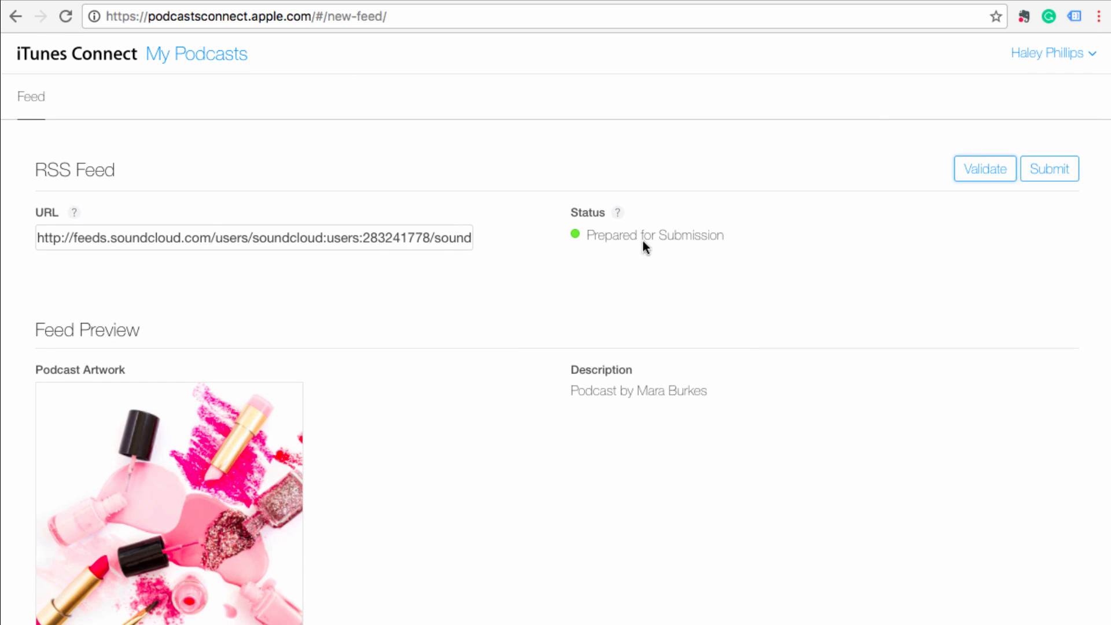
left_click(1066, 172)
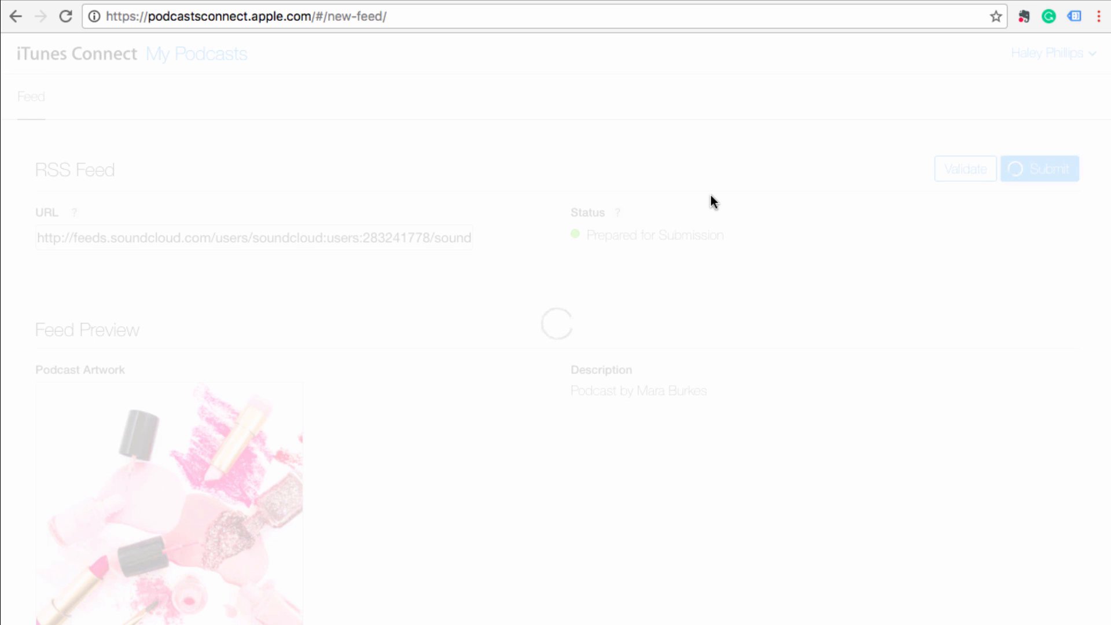